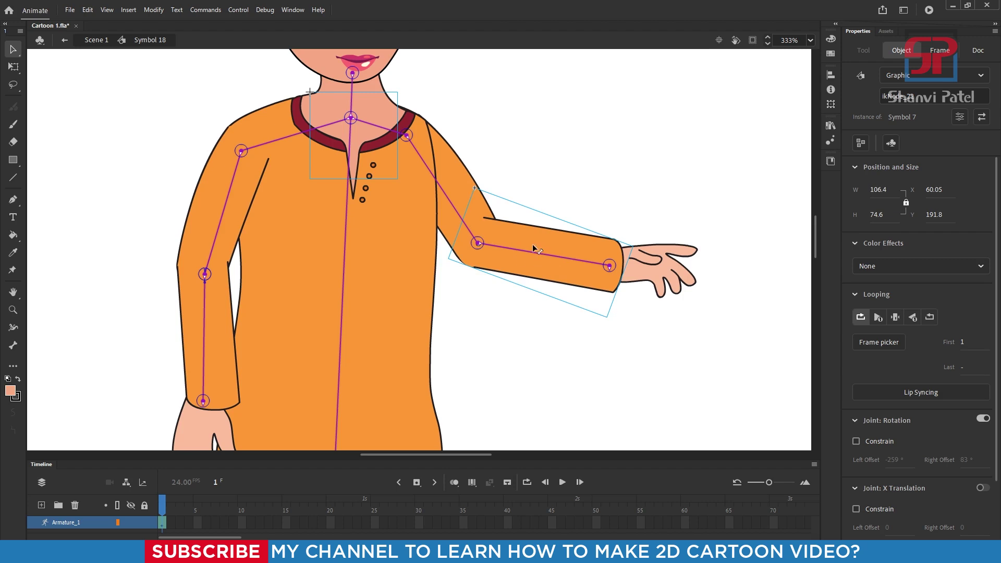
Select the outstretched arm's forearm and enable the rotation constraint on its elbow joint.
click(192, 135)
click(559, 249)
scroll(869, 405, down, 3)
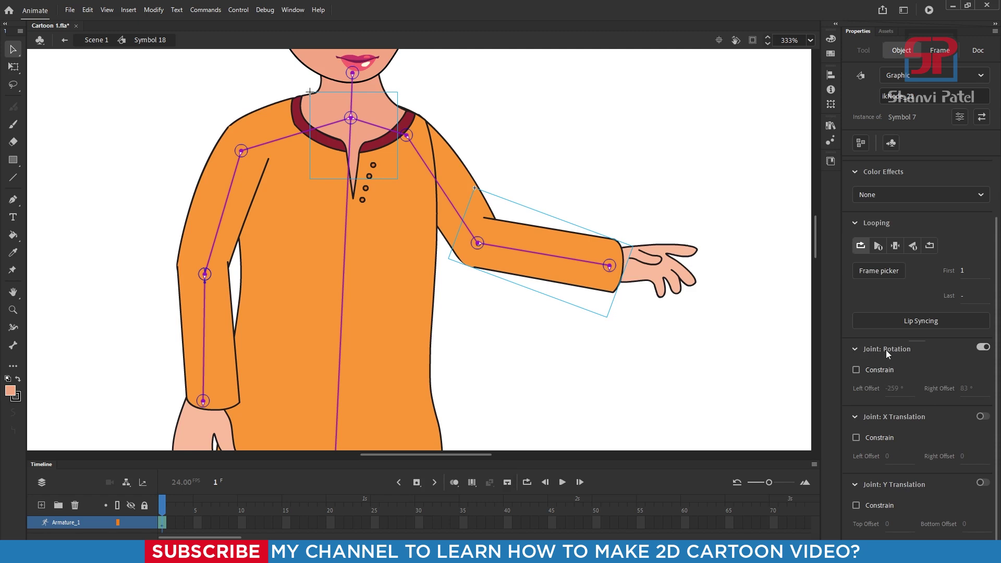
click(856, 371)
scroll(486, 254, up, 3)
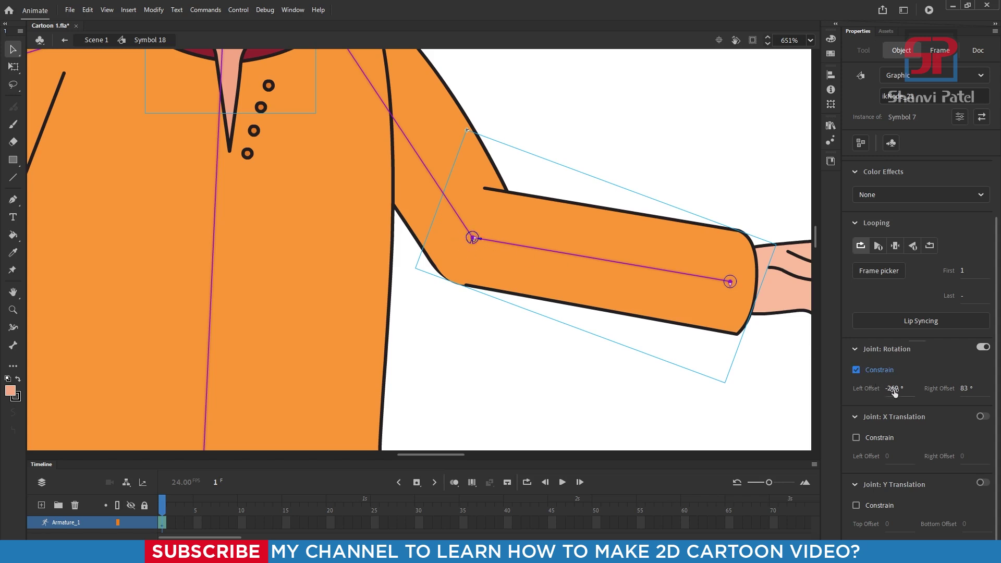
Set the outstretched forearm's rotation limits to about -123° left offset and 59° right offset.
drag(893, 388, 890, 389)
drag(965, 389, 947, 401)
click(895, 388)
text(0)
drag(888, 388, 836, 400)
scroll(697, 206, up, 3)
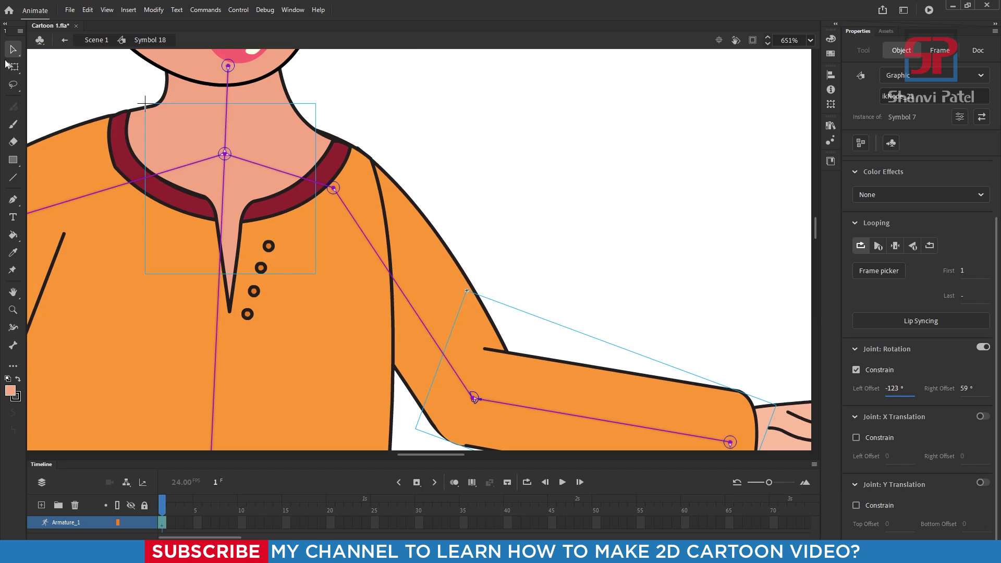
Check the outstretched forearm's pivot with Free Transform, and swing the forearm downward to test its rotation limits.
click(13, 67)
scroll(400, 165, down, 3)
scroll(499, 278, up, 2)
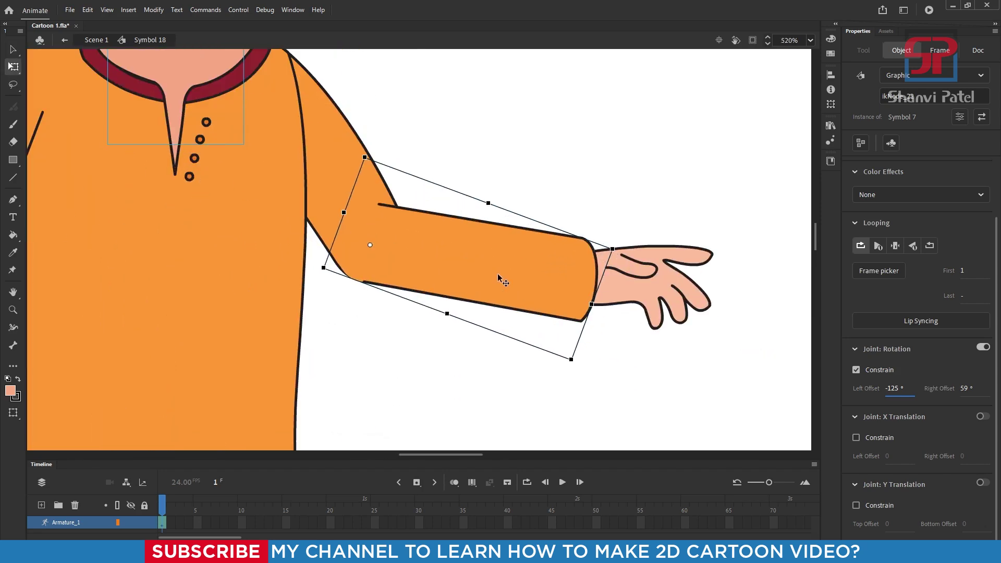
key(v)
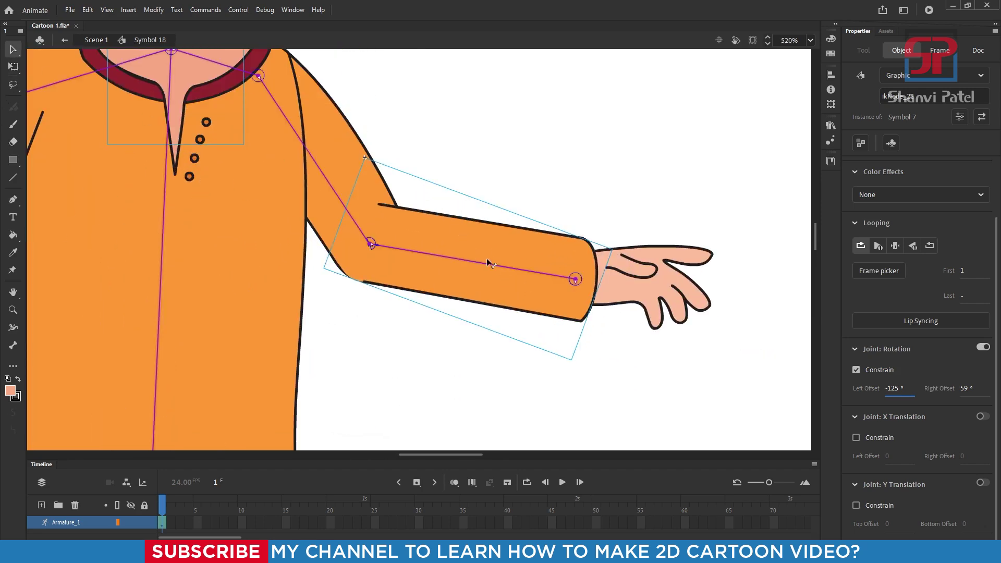
drag(509, 271, 446, 342)
scroll(437, 292, down, 3)
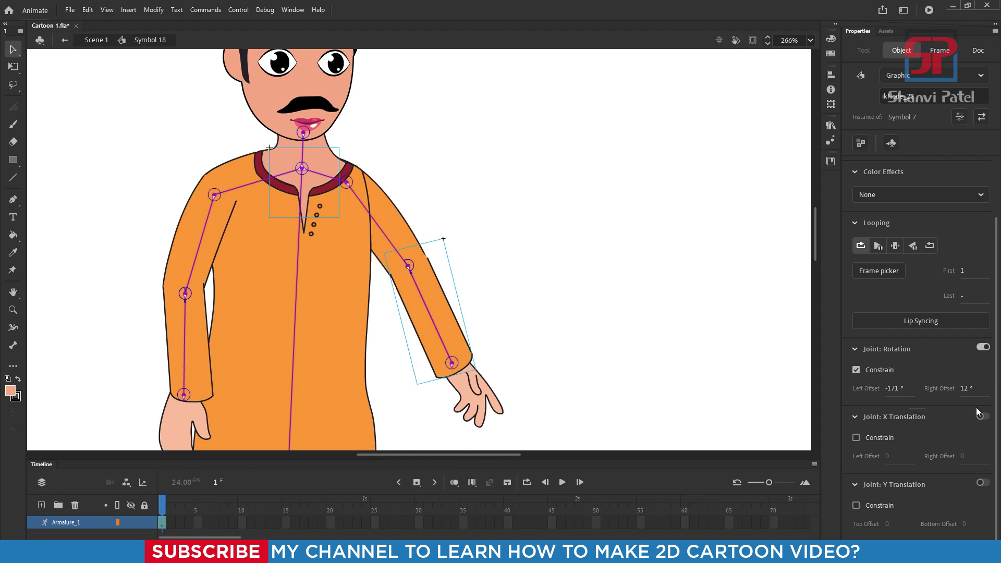
Tighten the forearm's rotation limits to 0° right offset and -170° left offset, testing them by swinging the arm.
click(964, 389)
mouse_move(440, 329)
mouse_down()
mouse_move(464, 319)
mouse_move(420, 345)
mouse_move(454, 323)
mouse_up()
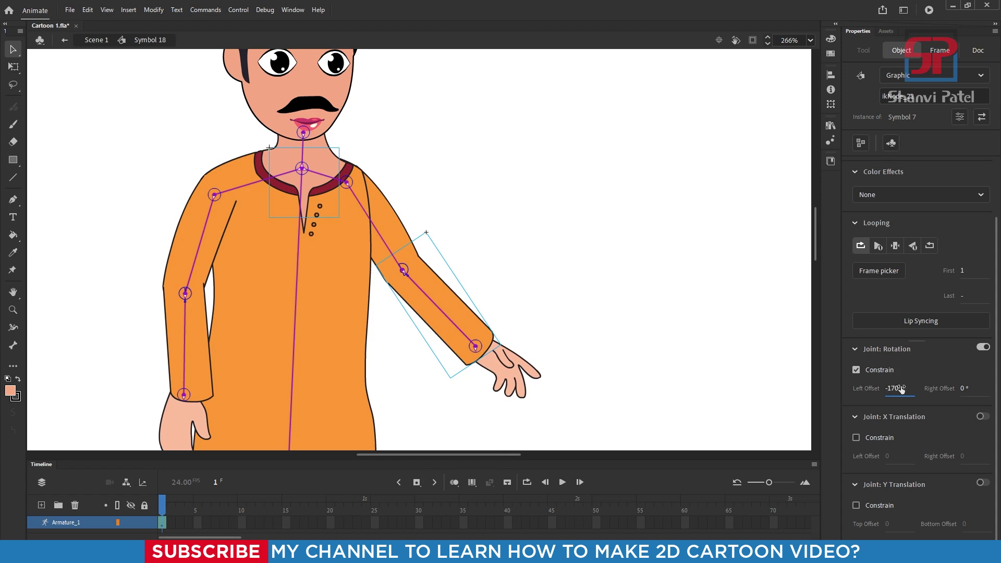
drag(446, 323, 489, 411)
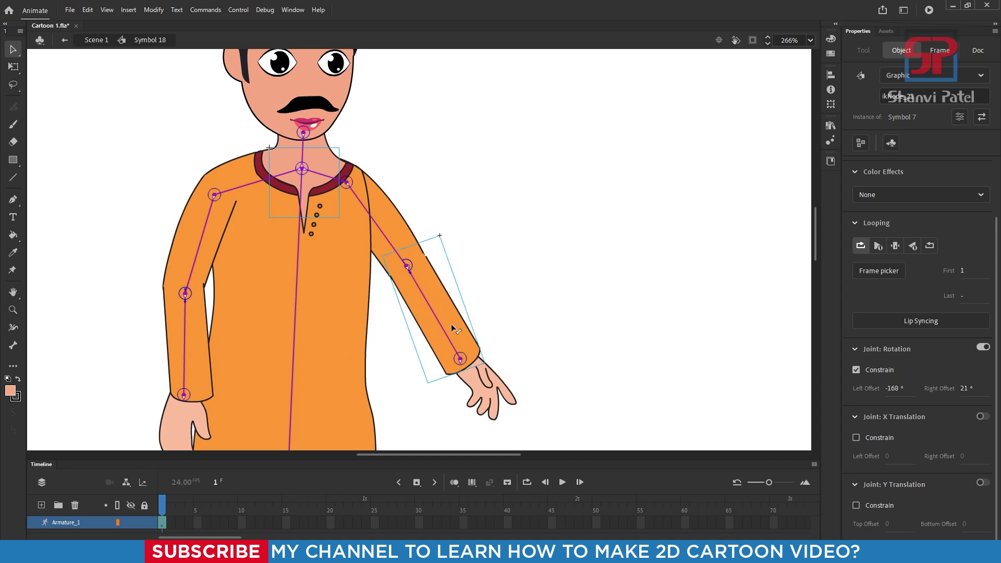
mouse_move(452, 335)
mouse_down()
mouse_move(417, 246)
mouse_move(389, 209)
mouse_move(376, 227)
mouse_move(498, 373)
mouse_move(396, 401)
mouse_move(431, 376)
mouse_move(487, 378)
mouse_move(421, 392)
mouse_move(470, 334)
mouse_move(464, 303)
mouse_move(455, 307)
mouse_move(467, 334)
mouse_up()
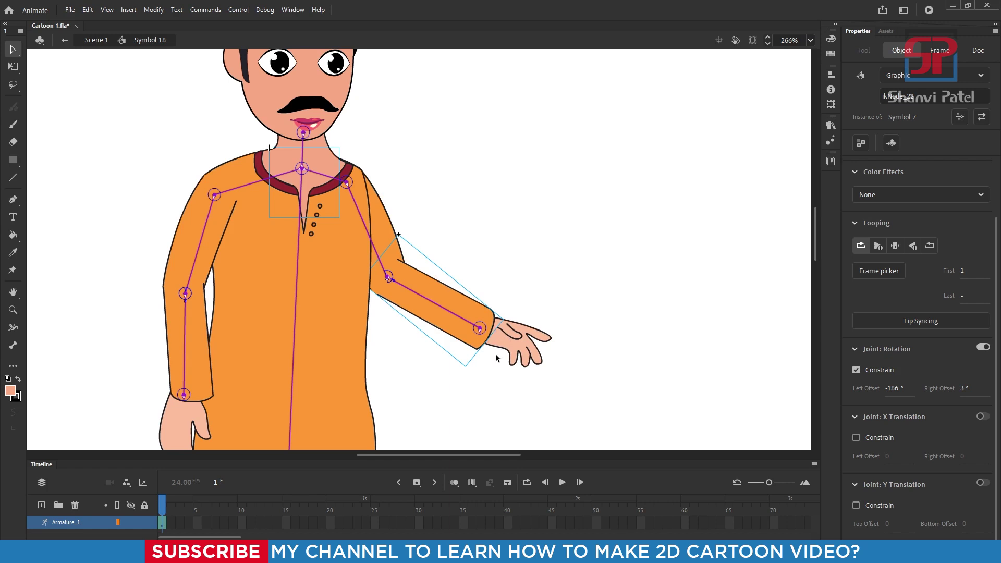
Select the outstretched arm's hand, enable its joint rotation constraint and set the left offset to -140°.
scroll(496, 358, up, 1)
click(525, 340)
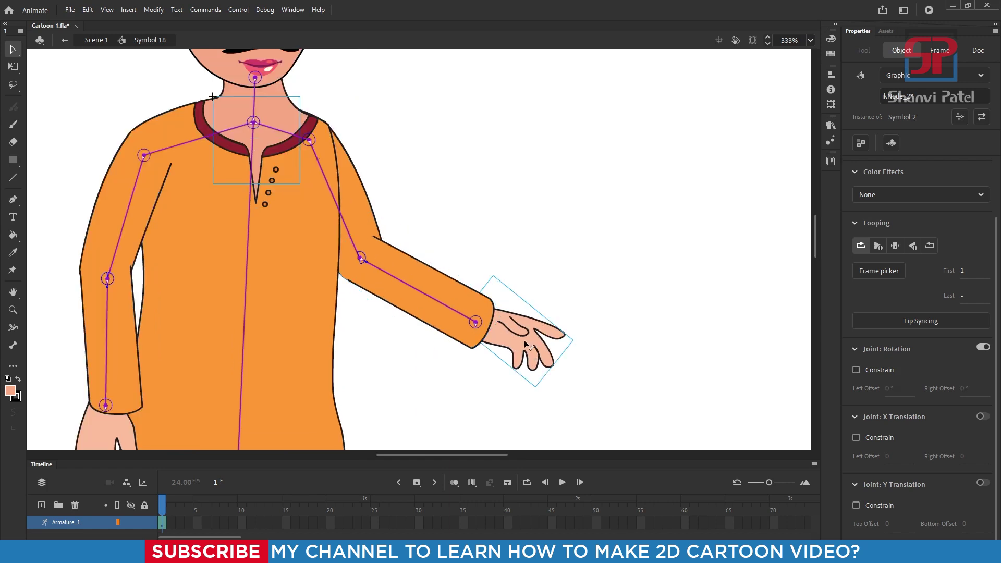
click(877, 371)
scroll(510, 358, up, 2)
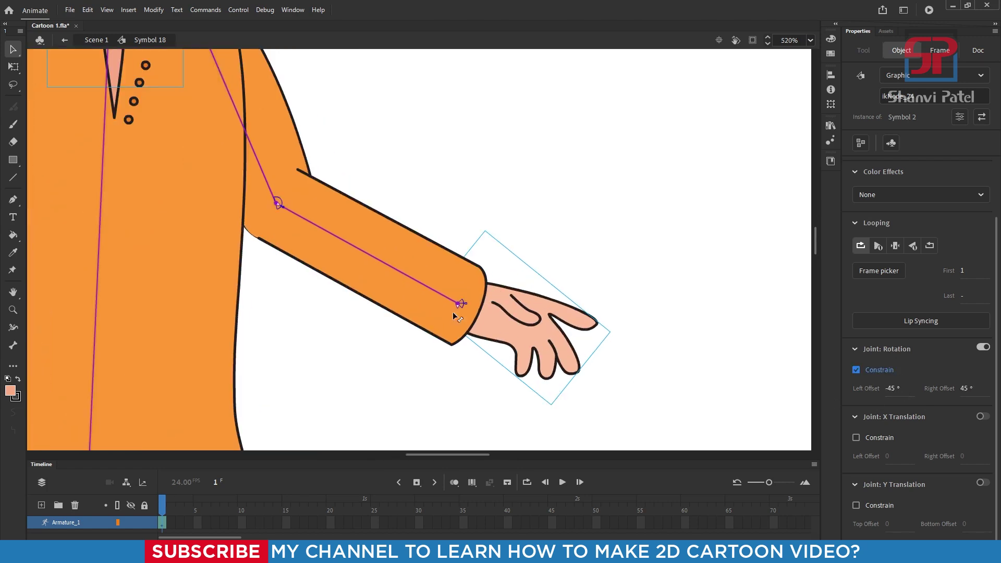
click(893, 390)
drag(882, 392, 858, 395)
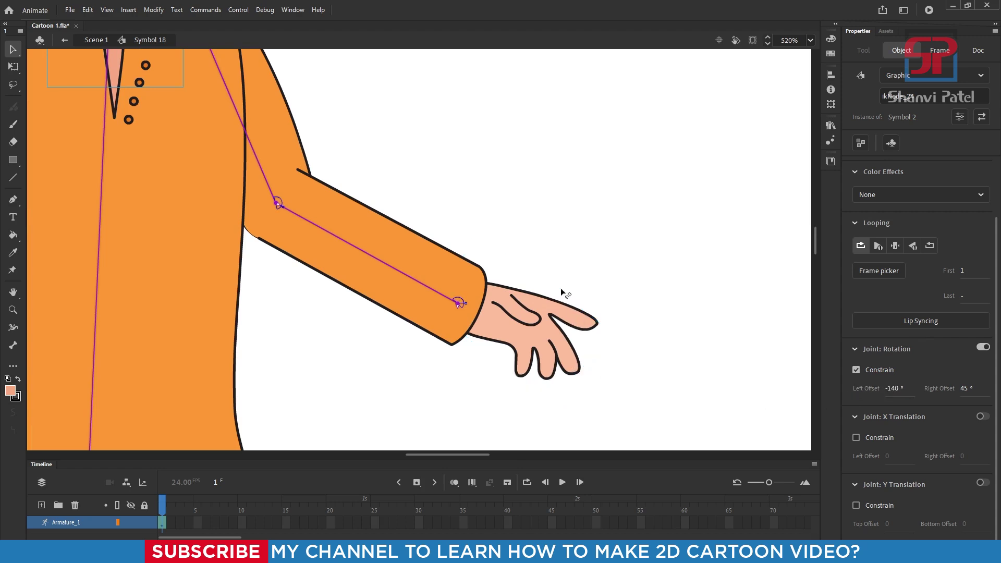
Swing the outstretched hand downward and back outward to test its wrist rotation limits.
drag(566, 290, 387, 411)
scroll(506, 290, down, 3)
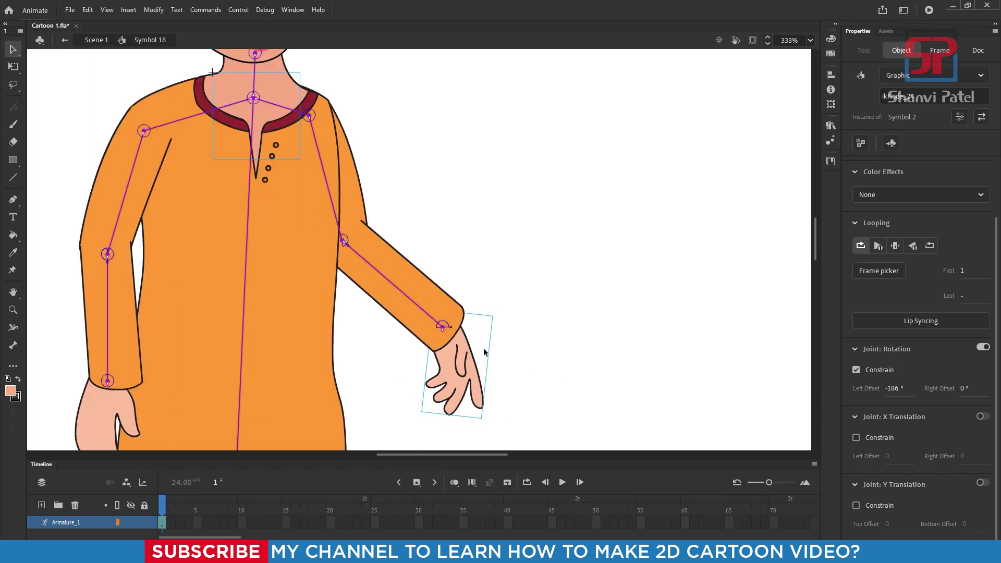
drag(459, 392, 480, 396)
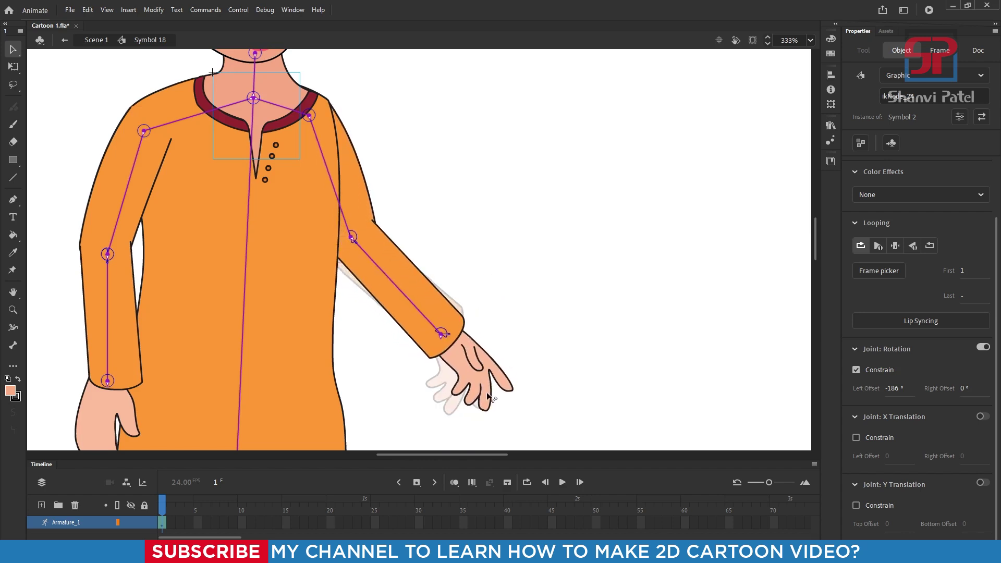
scroll(536, 286, down, 5)
scroll(373, 295, up, 3)
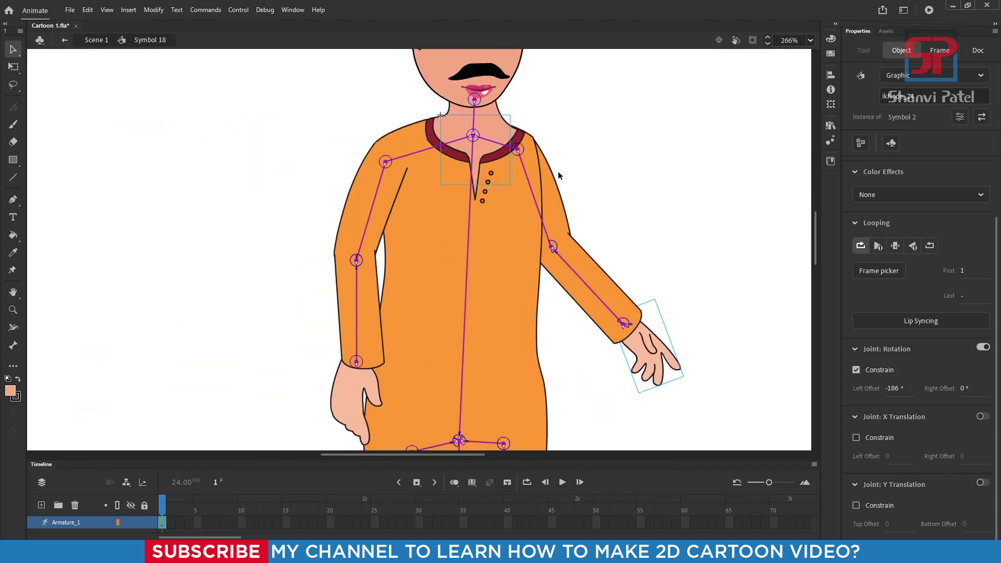
Select the outstretched arm's upper arm, enable its joint rotation constraint and set the left offset to -264°.
drag(526, 242, 584, 226)
scroll(520, 138, up, 2)
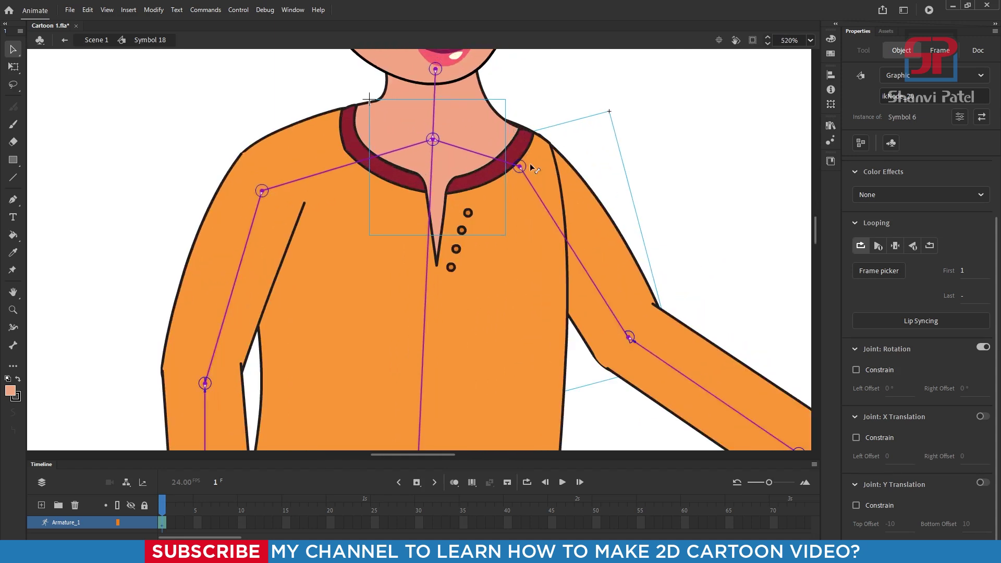
click(875, 371)
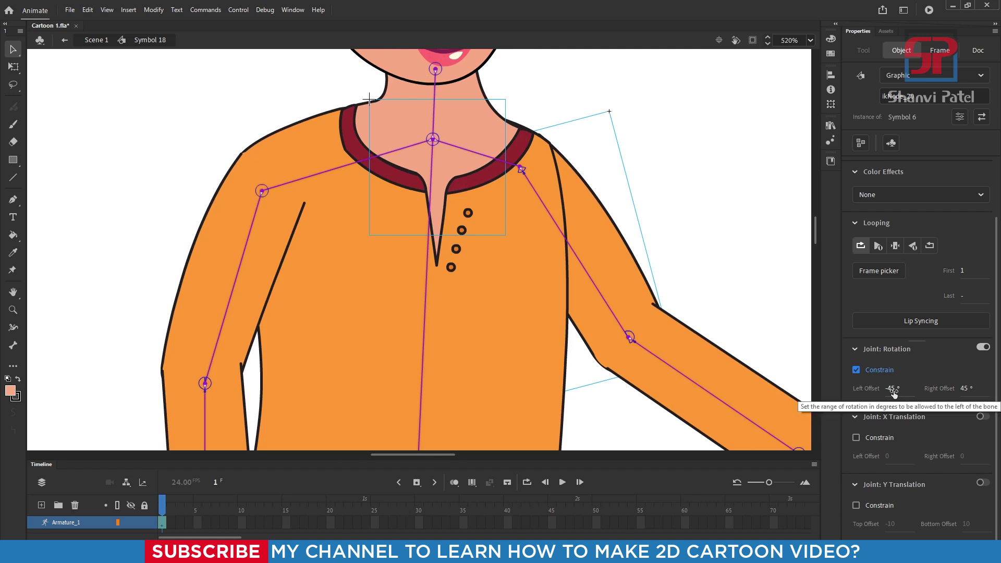
click(894, 391)
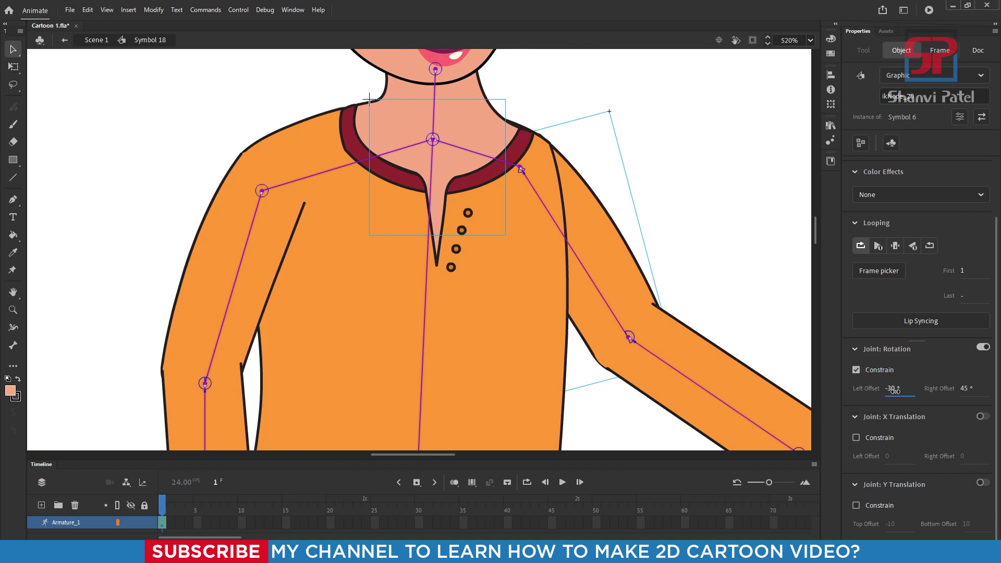
drag(895, 391, 812, 416)
scroll(452, 293, down, 4)
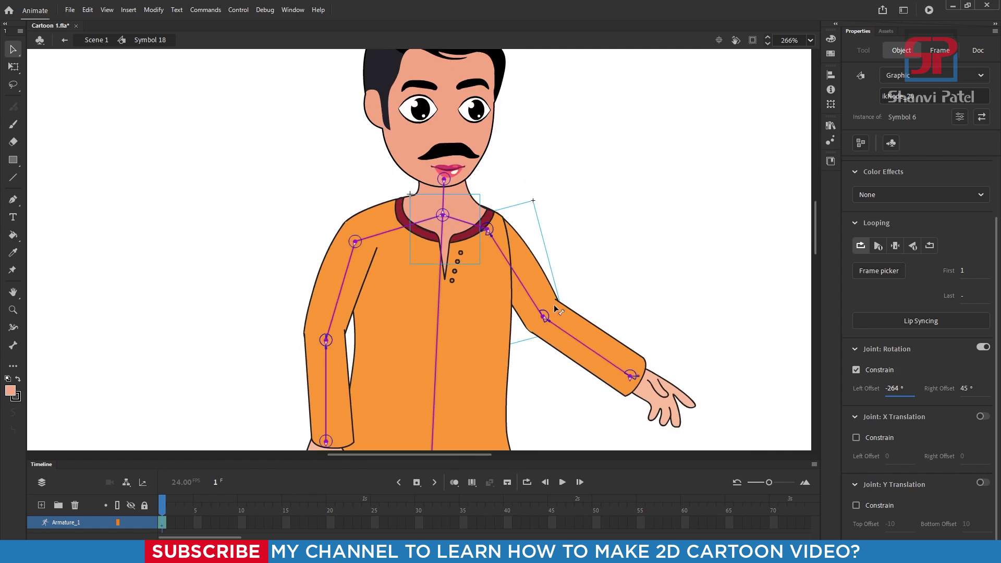
Move the outstretched arm slightly outward to test its constrained shoulder and elbow joints.
drag(540, 307, 559, 330)
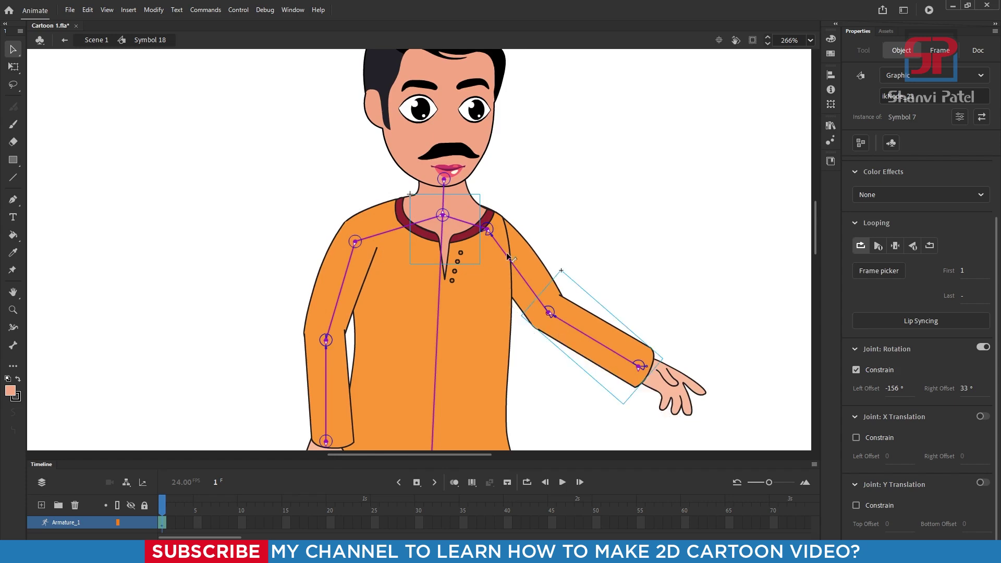
scroll(397, 275, down, 2)
scroll(396, 275, up, 3)
scroll(368, 232, down, 3)
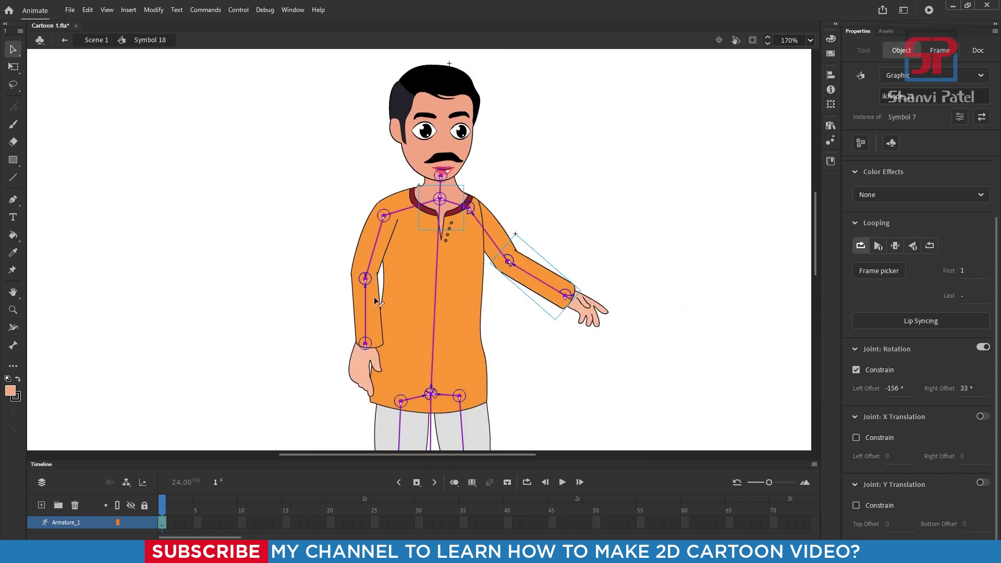
Select the hanging arm's forearm and set its rotation limits to -20° left offset and 182° right offset.
scroll(373, 313, up, 3)
click(368, 311)
scroll(366, 253, up, 4)
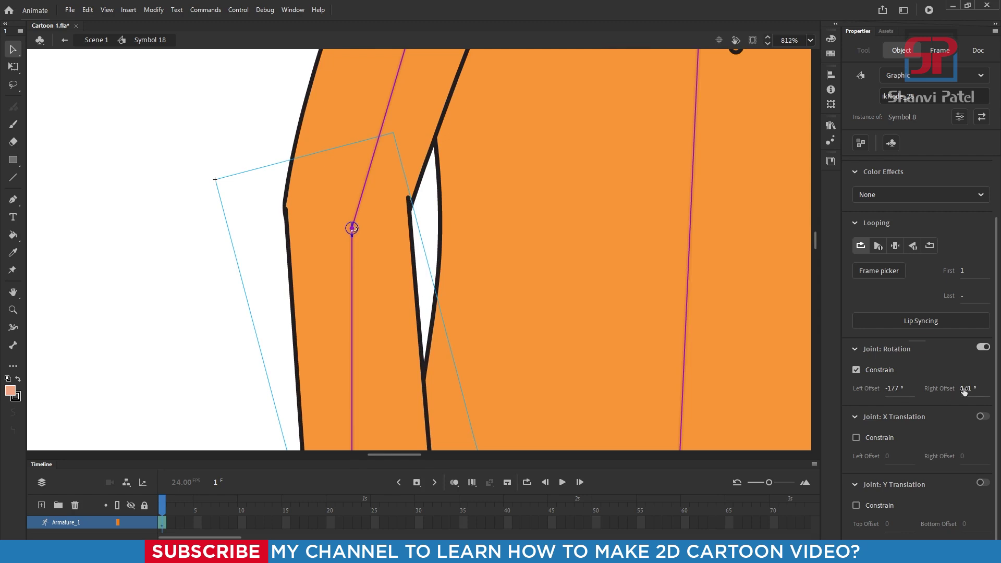
mouse_move(964, 391)
mouse_down()
mouse_move(997, 399)
mouse_move(892, 391)
mouse_move(991, 397)
mouse_move(978, 397)
mouse_up()
scroll(472, 266, down, 5)
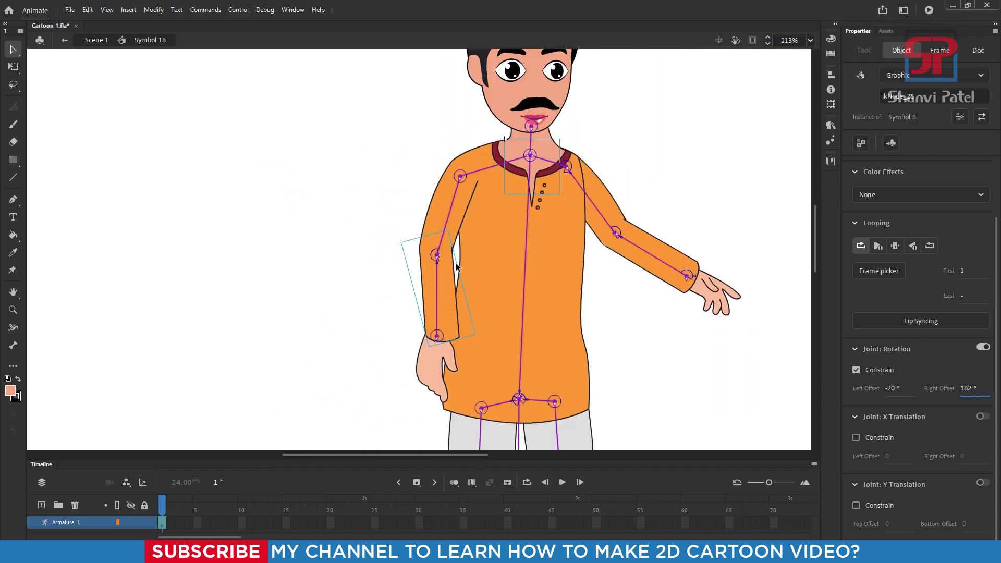
Swing the hanging arm's forearm across the body and back to test its rotation limits.
drag(437, 308, 465, 292)
scroll(469, 293, up, 2)
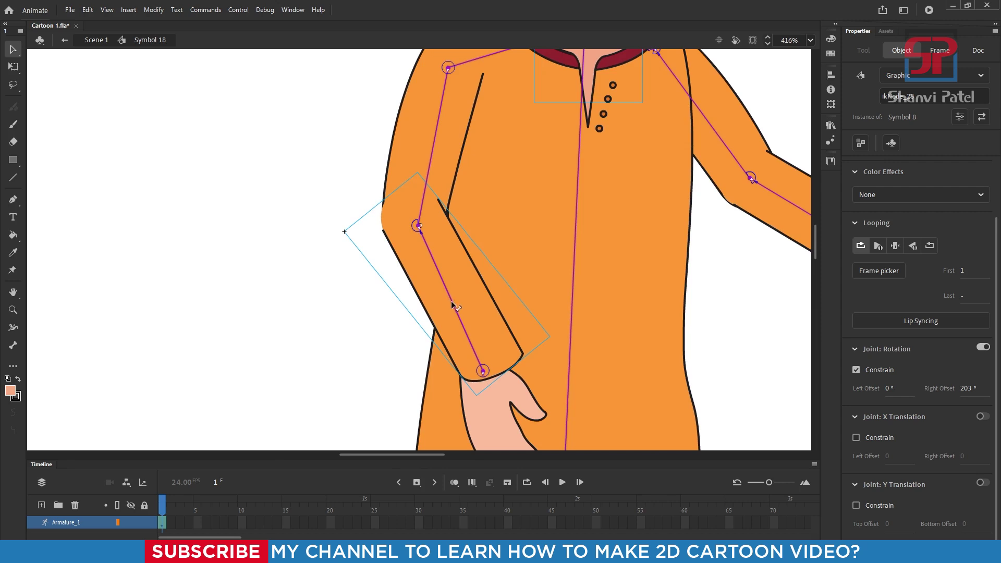
drag(453, 306, 432, 323)
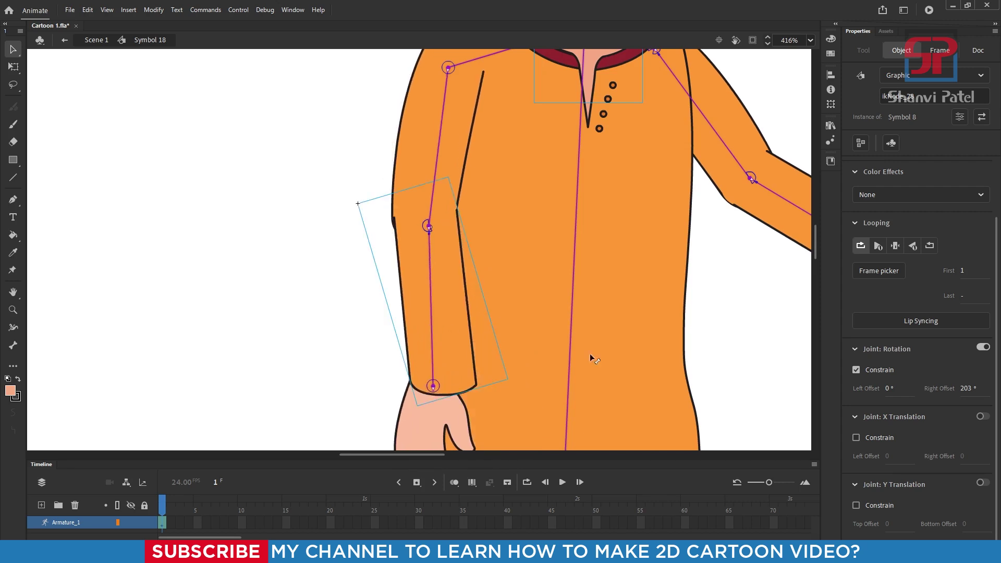
Change the hanging forearm's rotation limits to about -168° left offset and 0° right offset, and swing it to test them.
click(966, 390)
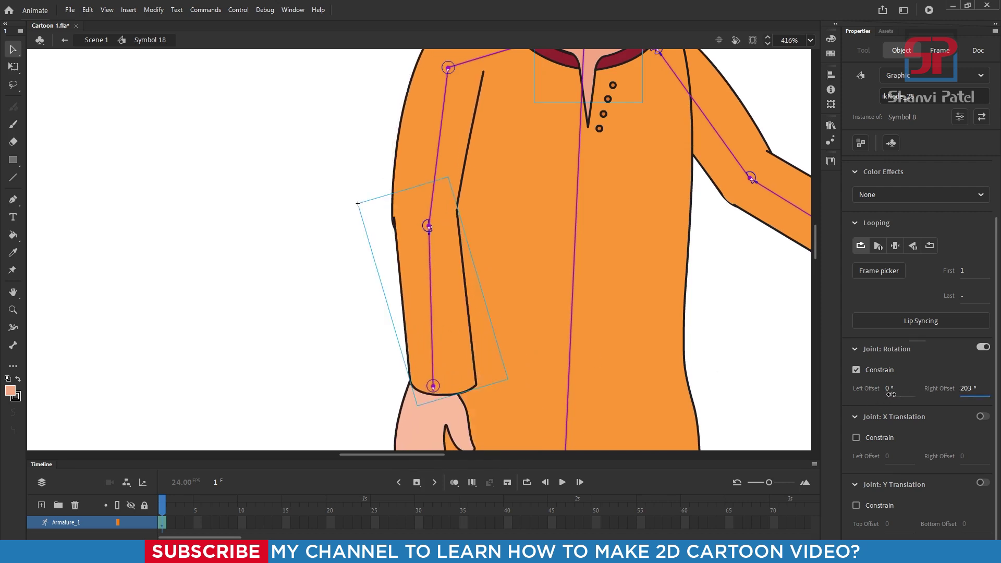
mouse_move(888, 389)
mouse_down()
mouse_move(908, 401)
mouse_move(910, 391)
mouse_move(853, 394)
mouse_up()
scroll(433, 320, down, 3)
mouse_move(414, 327)
mouse_down()
mouse_move(447, 344)
mouse_move(518, 253)
mouse_move(459, 313)
mouse_move(282, 323)
mouse_move(397, 315)
mouse_move(501, 290)
mouse_move(348, 369)
mouse_move(395, 349)
mouse_move(474, 288)
mouse_move(405, 351)
mouse_move(435, 326)
mouse_move(401, 339)
mouse_up()
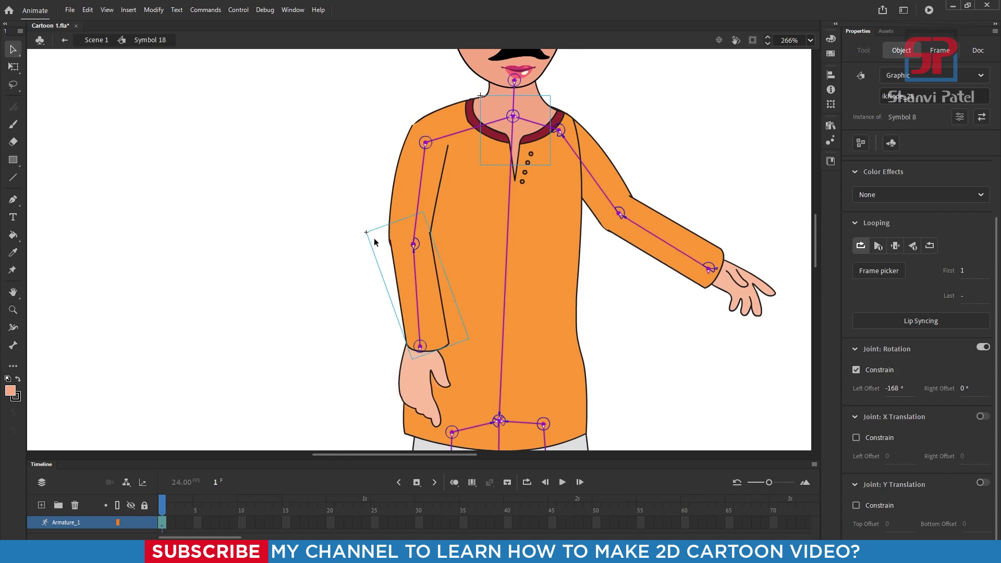
Swing the lower leg on the outstretched-arm side to examine how its unconstrained knee bends.
scroll(396, 342, down, 5)
scroll(397, 341, up, 5)
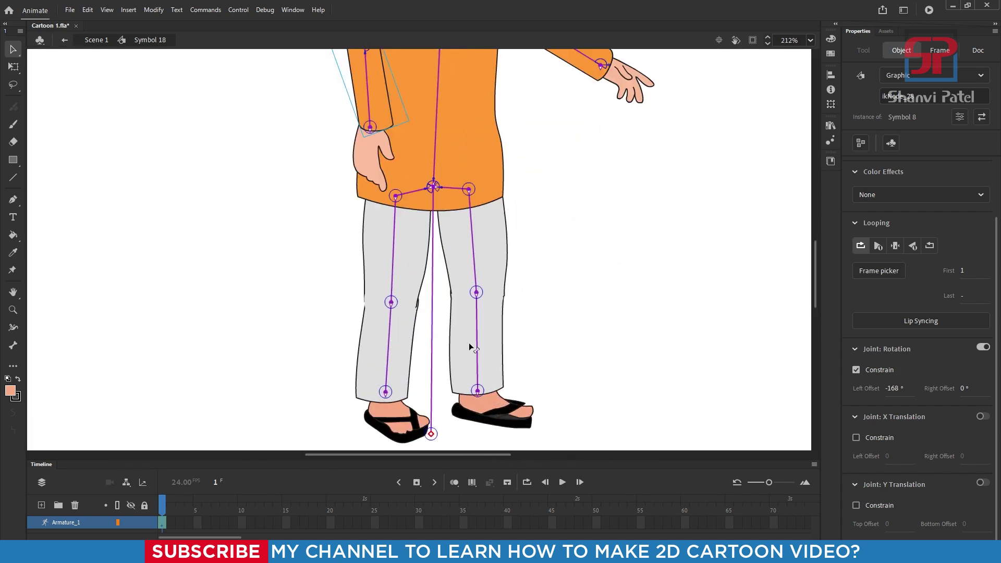
drag(478, 370, 458, 334)
drag(485, 371, 485, 384)
scroll(482, 348, up, 2)
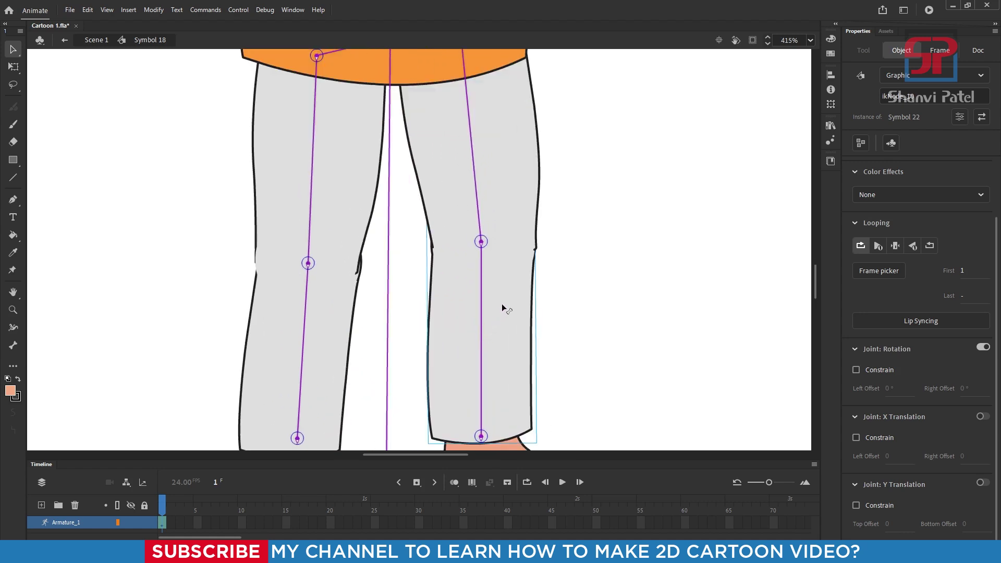
Constrain the rotation of the lower leg on the outstretched-arm side to -178° left and 0° right offset, and test the bend.
click(605, 334)
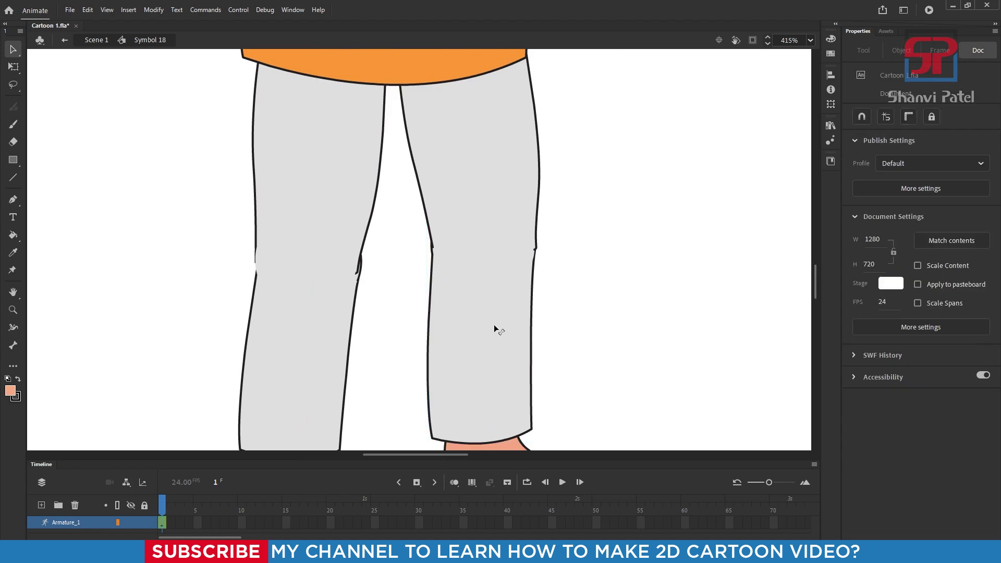
click(494, 326)
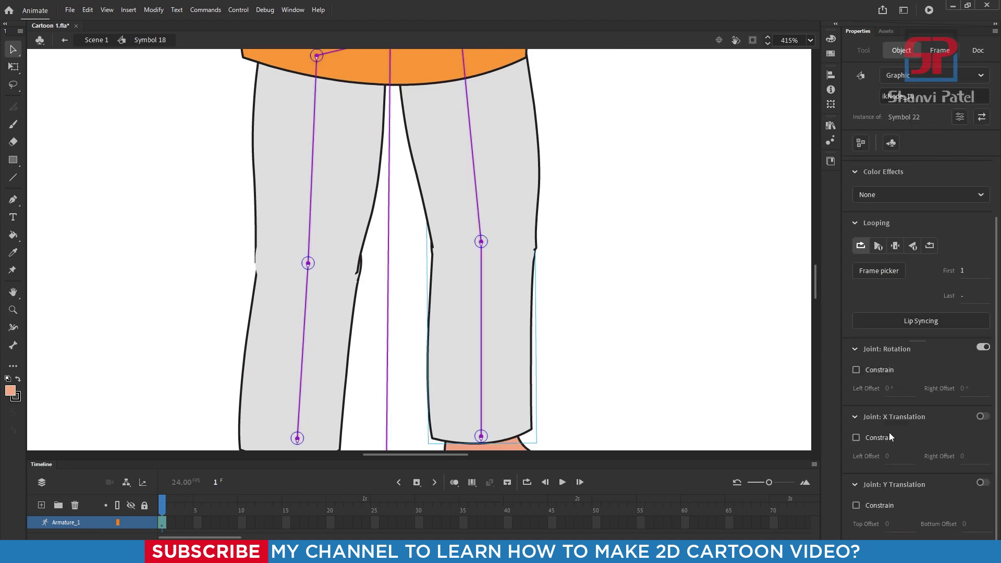
scroll(889, 433, down, 3)
click(856, 370)
drag(968, 393, 857, 401)
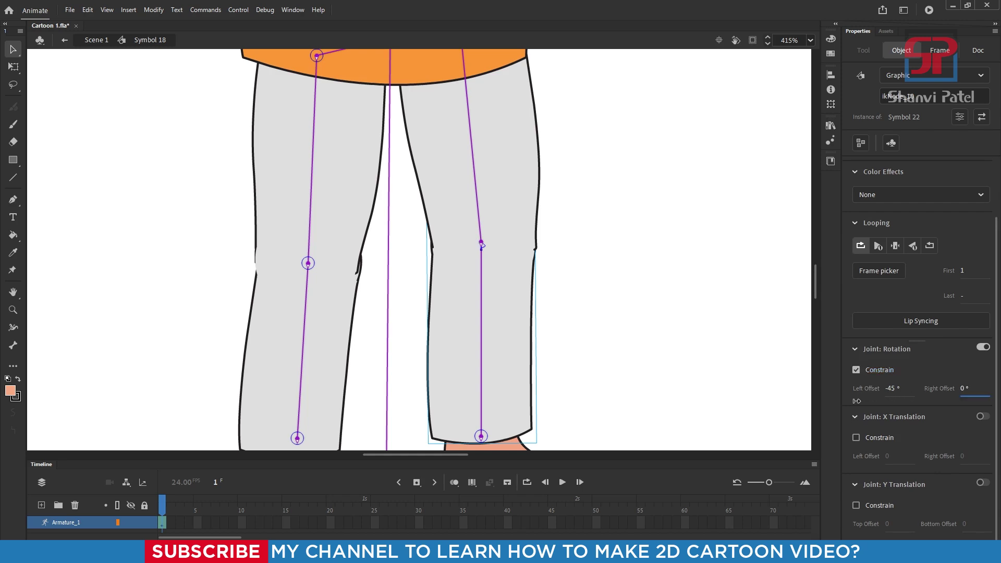
click(893, 389)
drag(903, 388, 831, 398)
scroll(535, 303, down, 3)
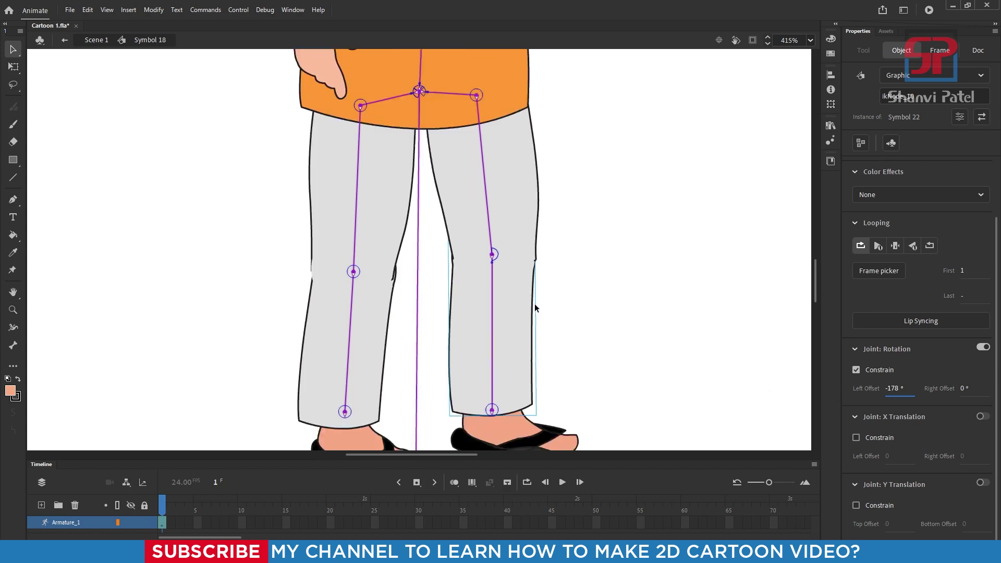
mouse_move(480, 351)
mouse_down()
mouse_move(468, 328)
mouse_move(559, 310)
mouse_move(477, 349)
mouse_up()
scroll(478, 349, up, 1)
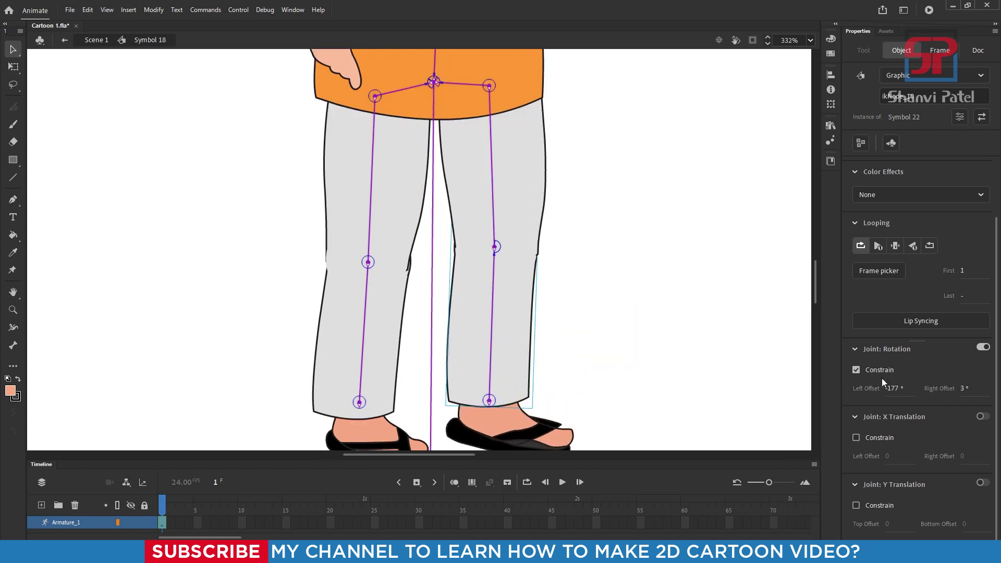
Change the same lower leg's rotation limits to 0° left offset and 168° right offset.
click(912, 394)
text(0)
key(Return)
mouse_move(962, 388)
mouse_down()
mouse_move(1000, 389)
mouse_move(969, 391)
mouse_up()
scroll(514, 275, down, 3)
scroll(507, 211, up, 3)
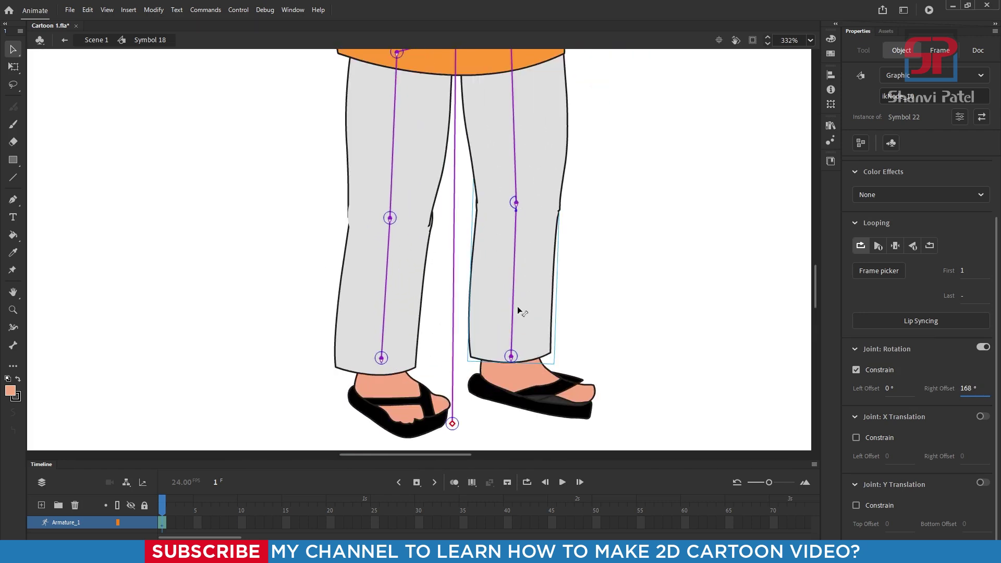
Constrain the rotation of the lower leg on the hanging-arm side to 0° left and 174° right offset, and swing it to test the bend.
drag(513, 326, 520, 383)
click(393, 262)
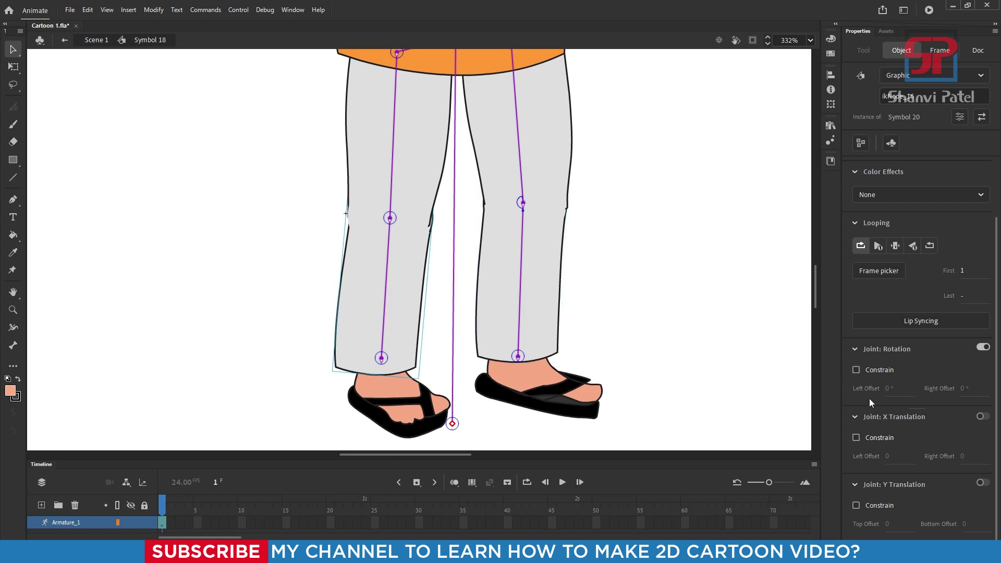
click(856, 370)
drag(890, 389, 907, 386)
text(0)
key(Return)
drag(965, 389, 989, 388)
drag(384, 343, 375, 405)
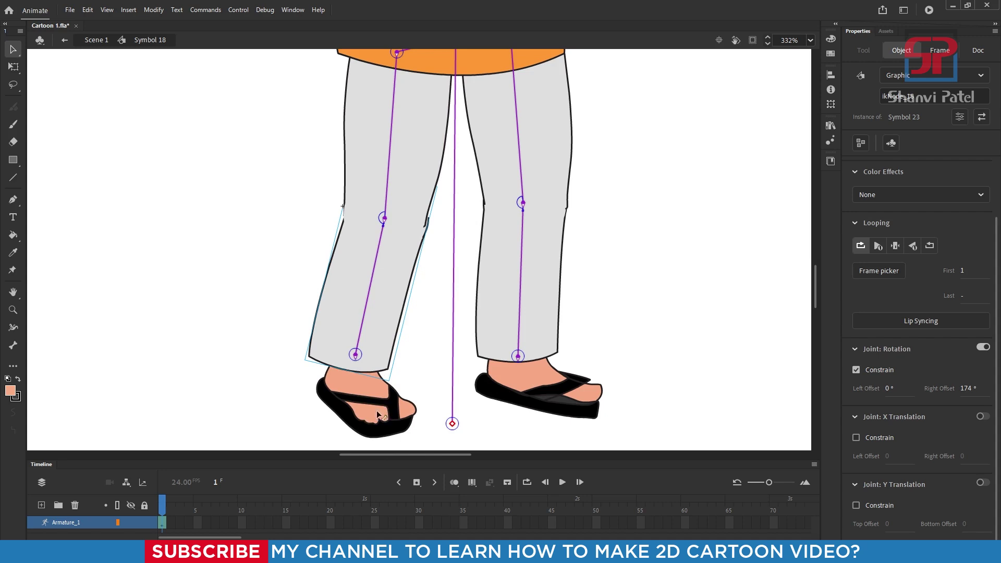
Constrain the rotation of the foot on the hanging-arm side to about -36° left and 162° right offset.
click(379, 415)
scroll(365, 408, up, 2)
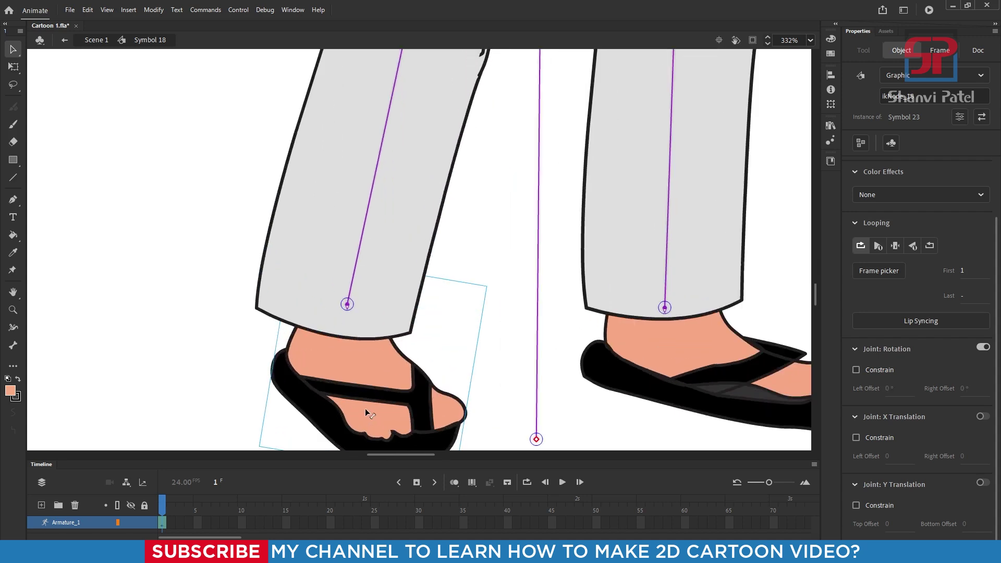
click(898, 353)
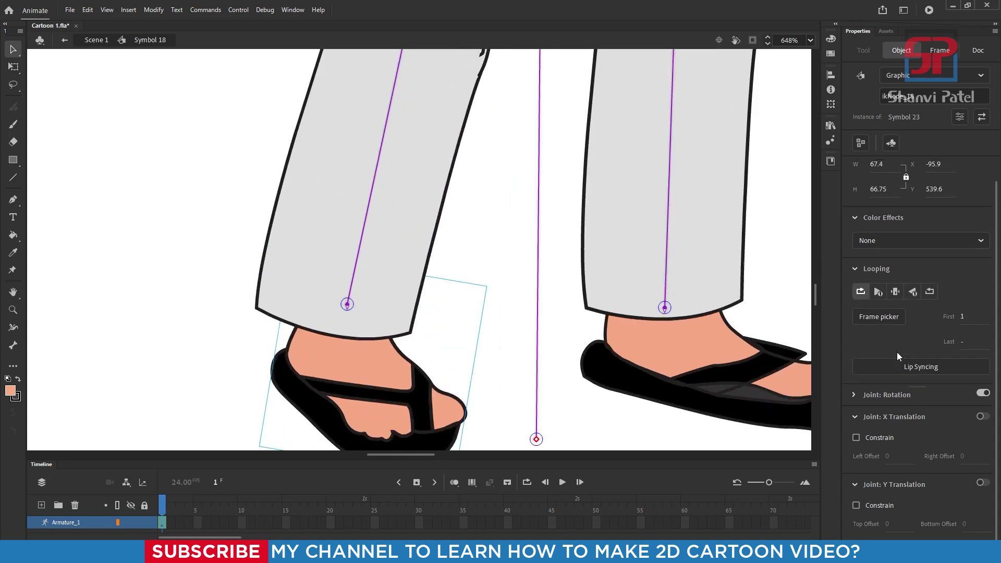
click(890, 398)
click(856, 416)
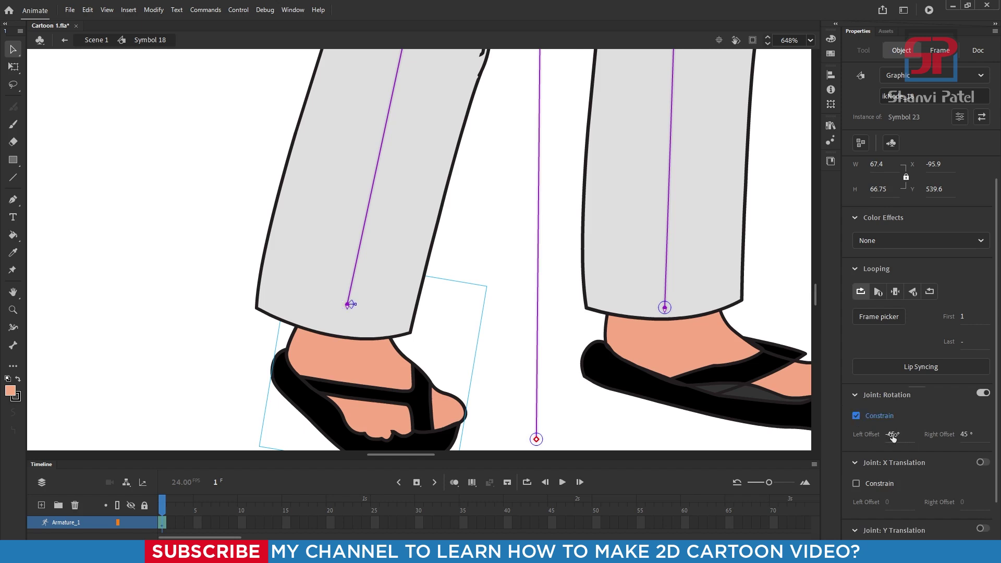
mouse_move(897, 436)
mouse_down()
mouse_move(915, 433)
mouse_move(893, 432)
mouse_up()
drag(965, 434, 998, 434)
drag(968, 434, 991, 433)
scroll(426, 233, down, 3)
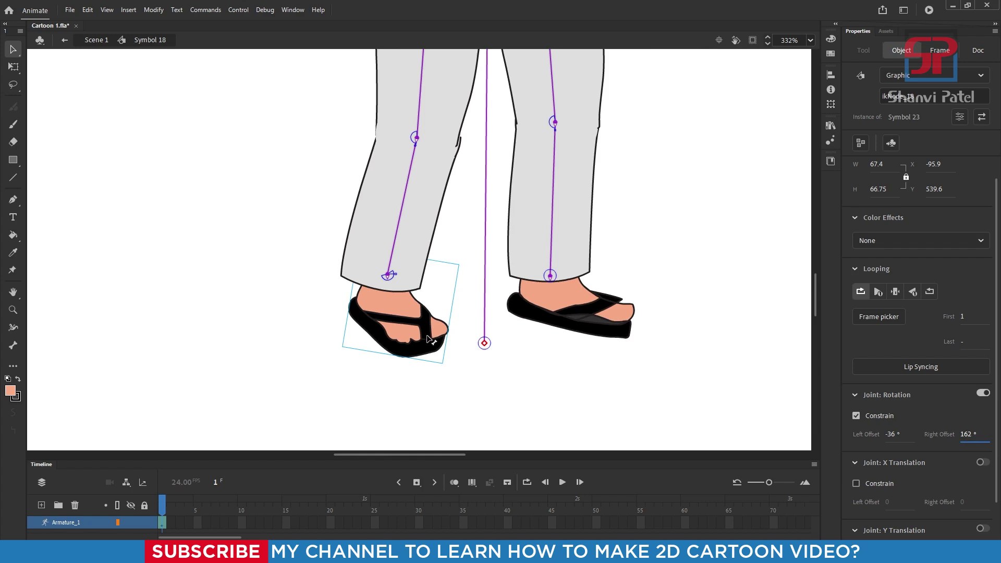
Swing the same foot to test its limits, and reduce its right rotation offset to about 127°.
click(442, 342)
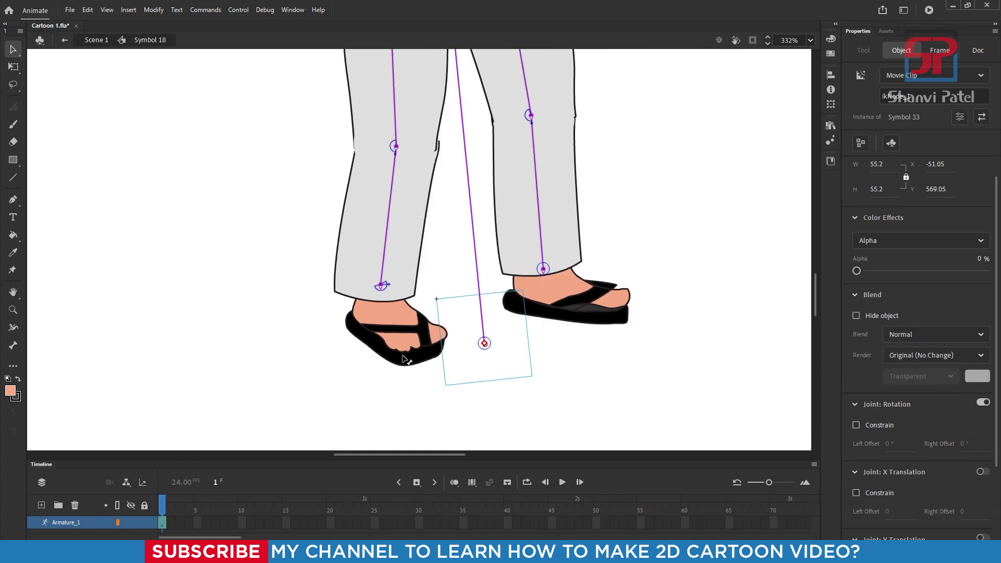
click(392, 354)
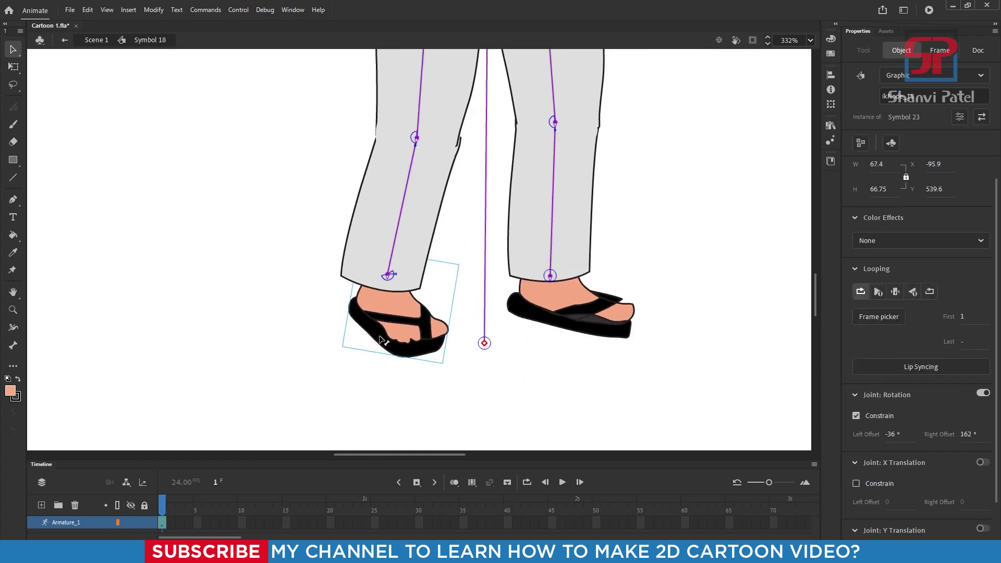
drag(386, 339, 492, 347)
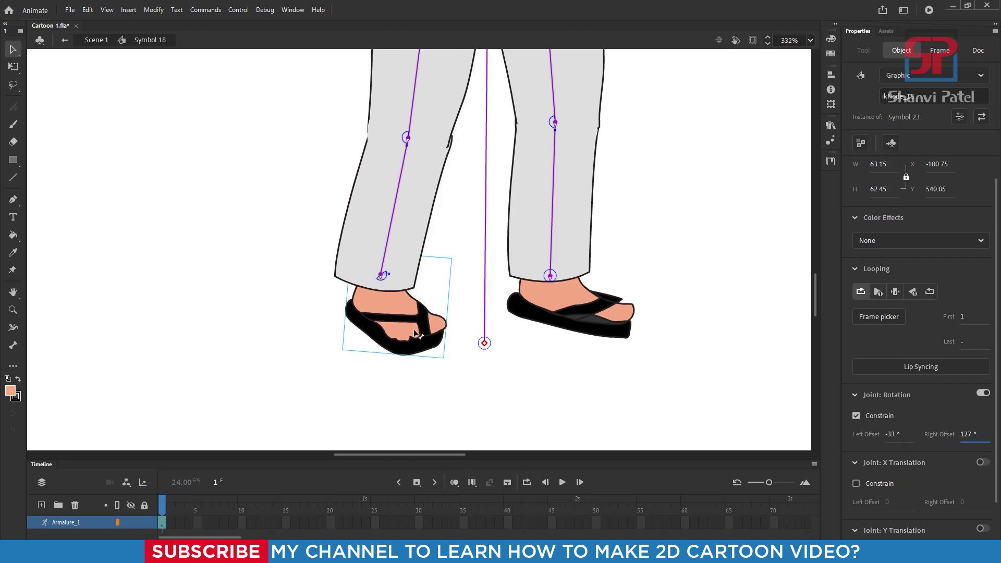
drag(417, 335, 448, 329)
Constrain the rotation of the foot on the outstretched-arm side to about -43° left and 120° right offset, and test its movement.
click(605, 312)
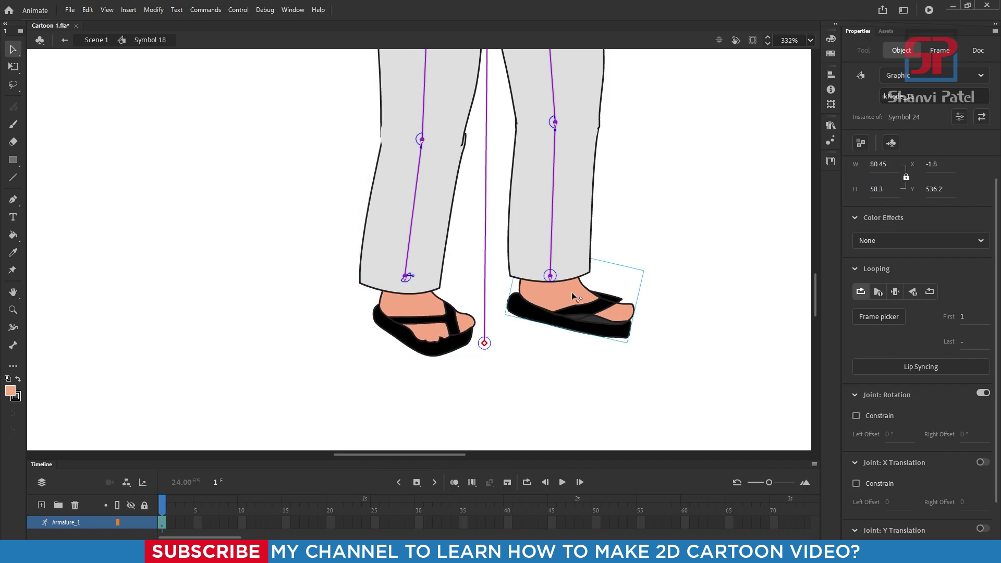
click(856, 416)
drag(965, 437, 998, 432)
drag(893, 435, 866, 434)
drag(606, 355, 613, 312)
Constrain the head's joint rotation to about -69° left and 86° right offset.
scroll(389, 271, down, 5)
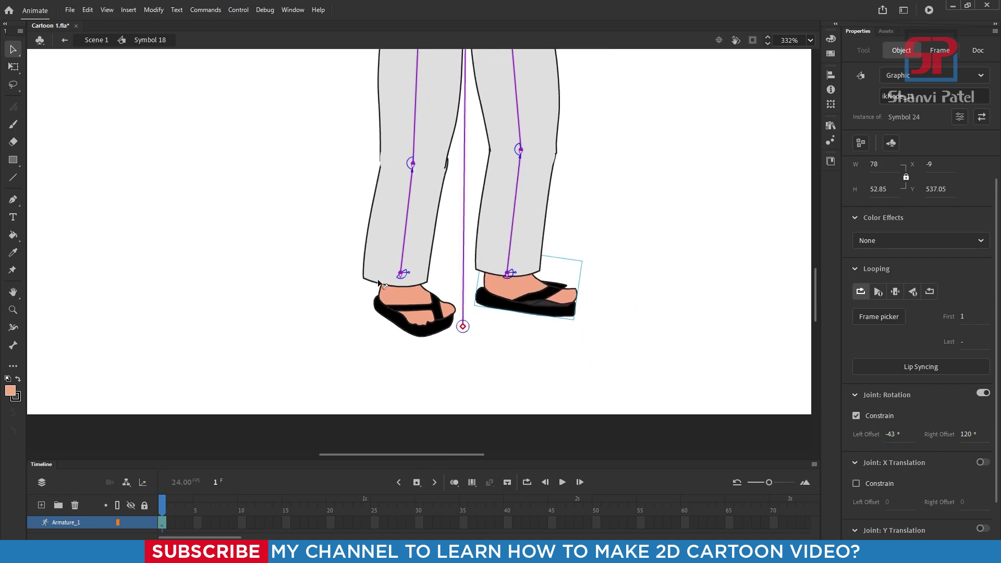
scroll(389, 271, up, 3)
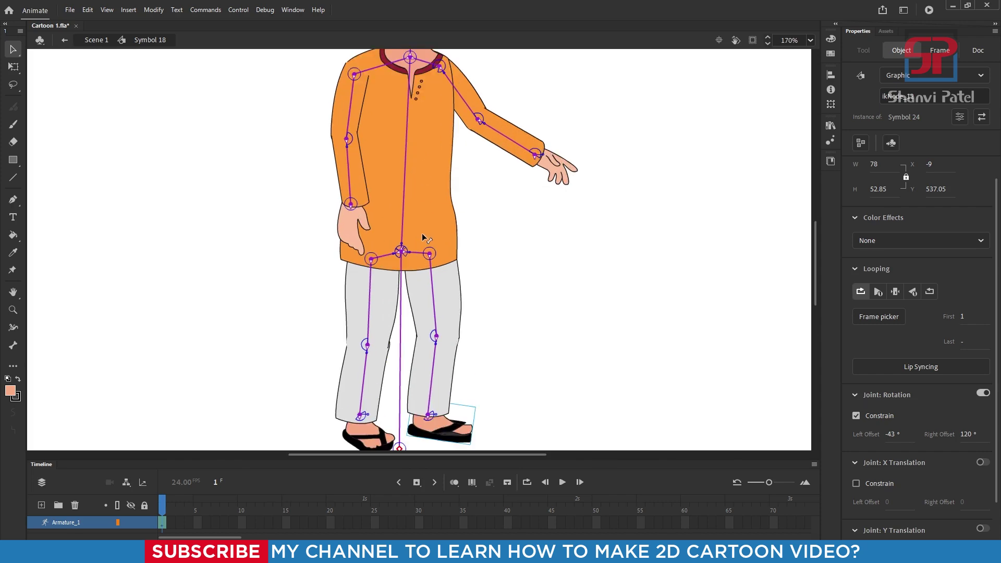
scroll(443, 291, down, 1)
scroll(410, 214, up, 2)
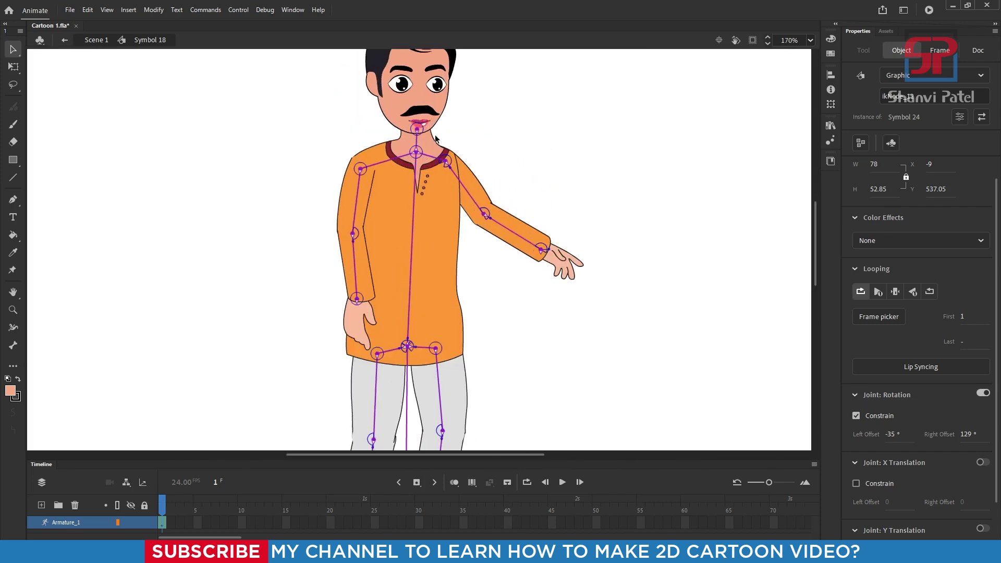
scroll(424, 187, up, 2)
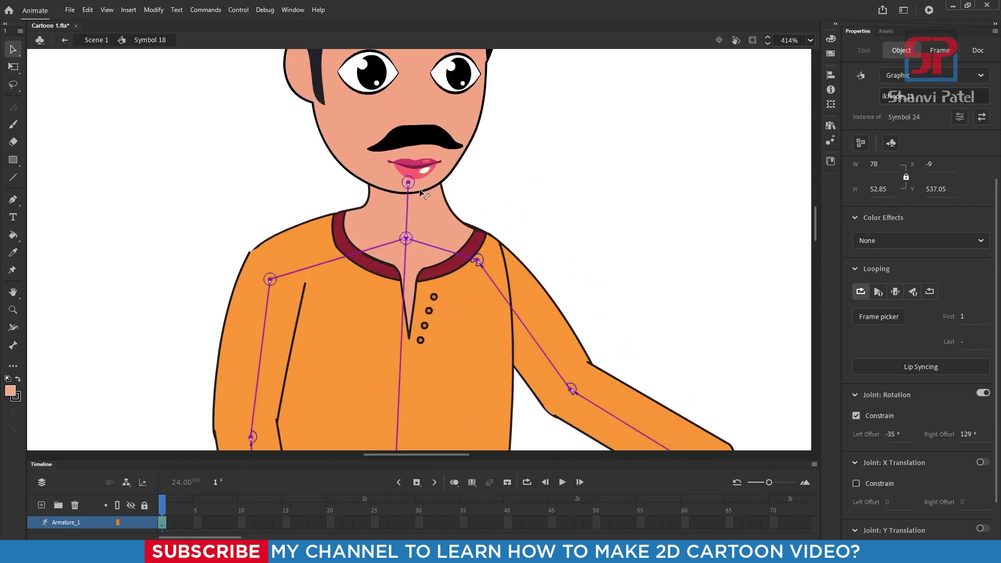
scroll(423, 180, up, 2)
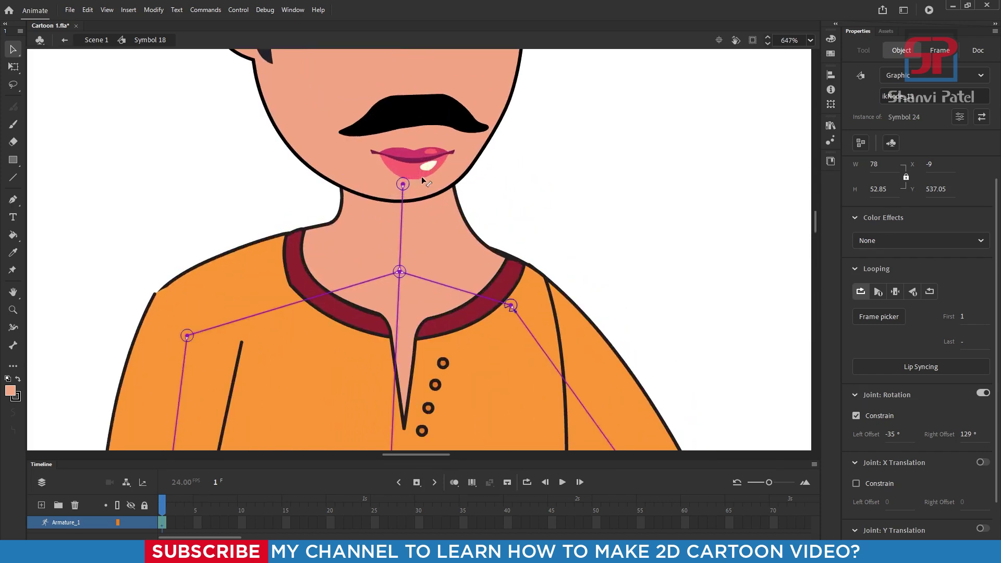
click(483, 110)
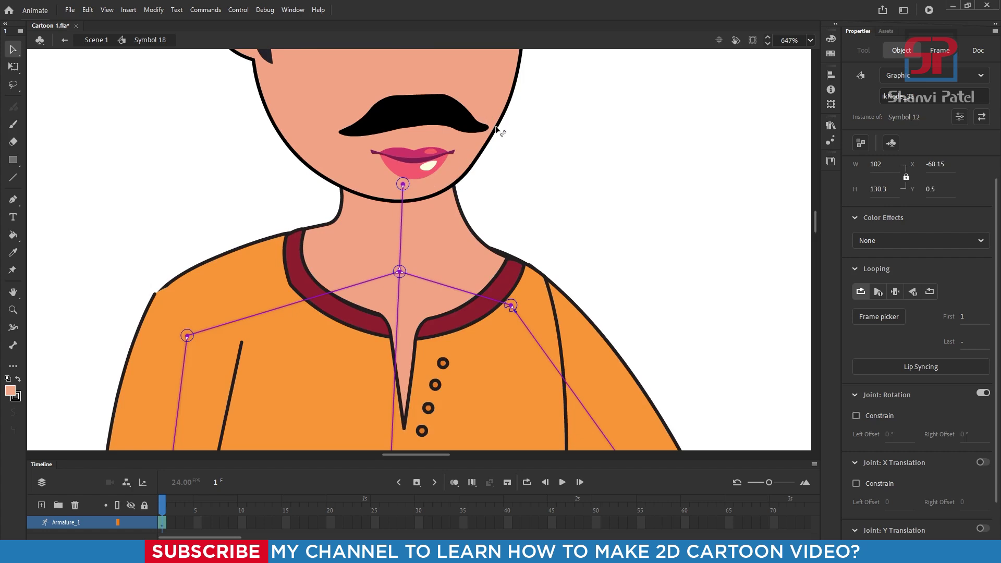
click(882, 416)
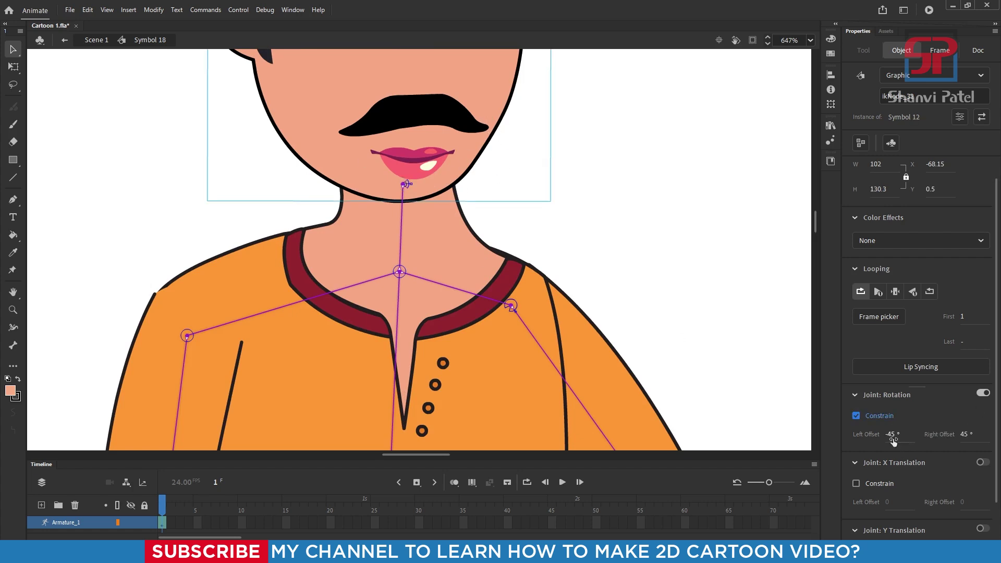
mouse_move(893, 441)
mouse_down()
mouse_move(871, 438)
mouse_move(885, 439)
mouse_up()
drag(971, 437, 983, 435)
scroll(522, 300, down, 2)
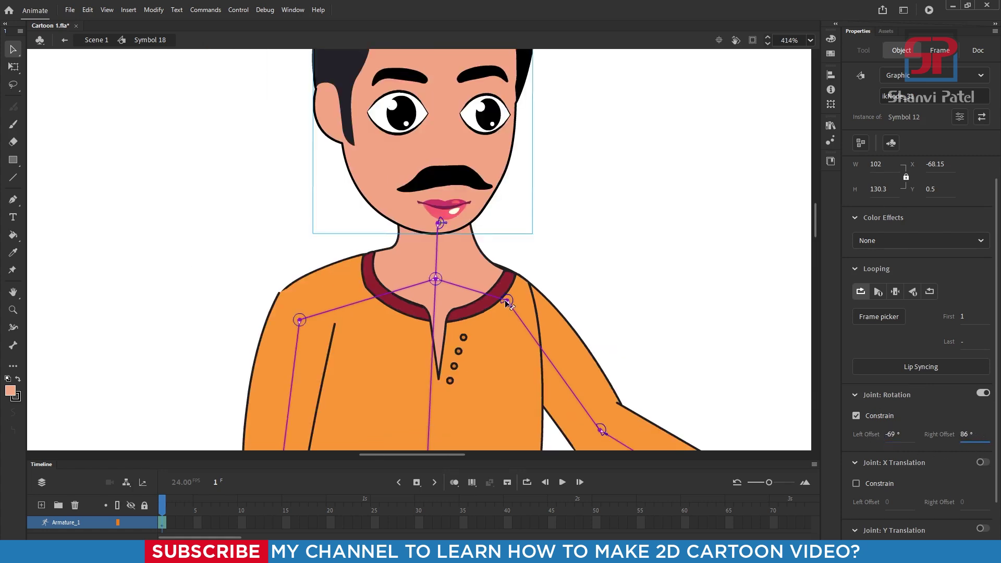
Tilt the head to test its range, and narrow its left rotation offset to about -36°.
drag(493, 138, 298, 180)
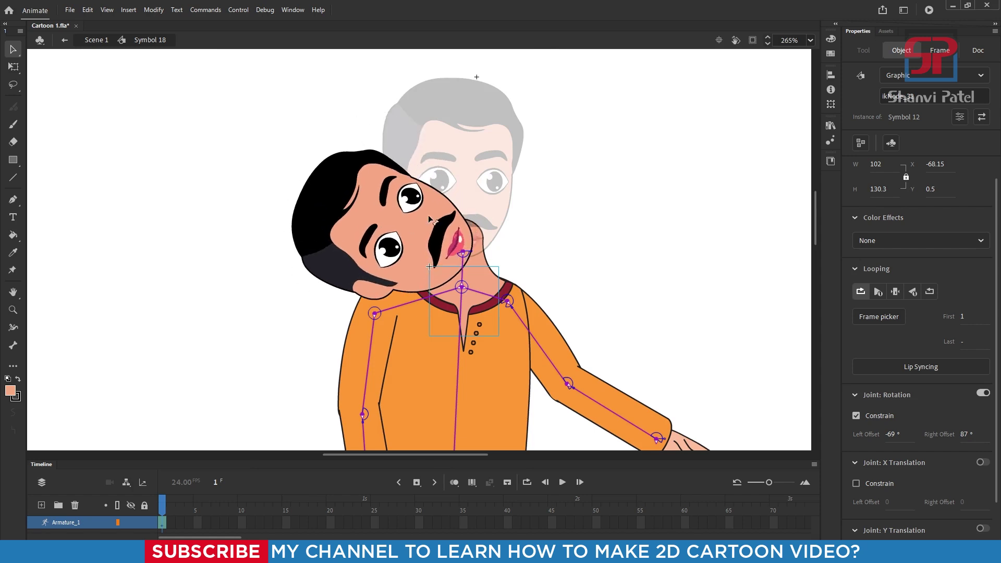
drag(429, 216, 493, 182)
drag(892, 438, 913, 440)
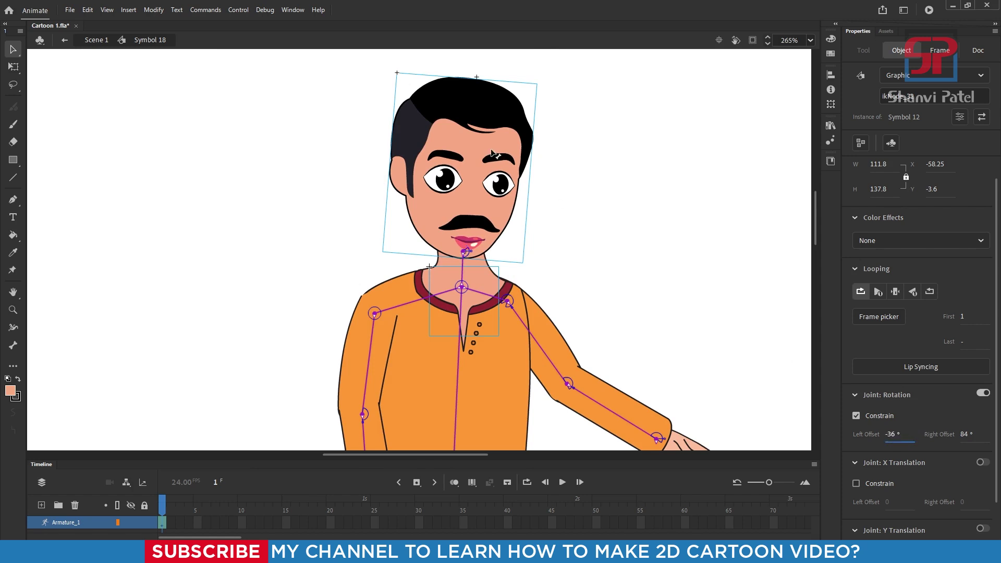
drag(496, 154, 481, 173)
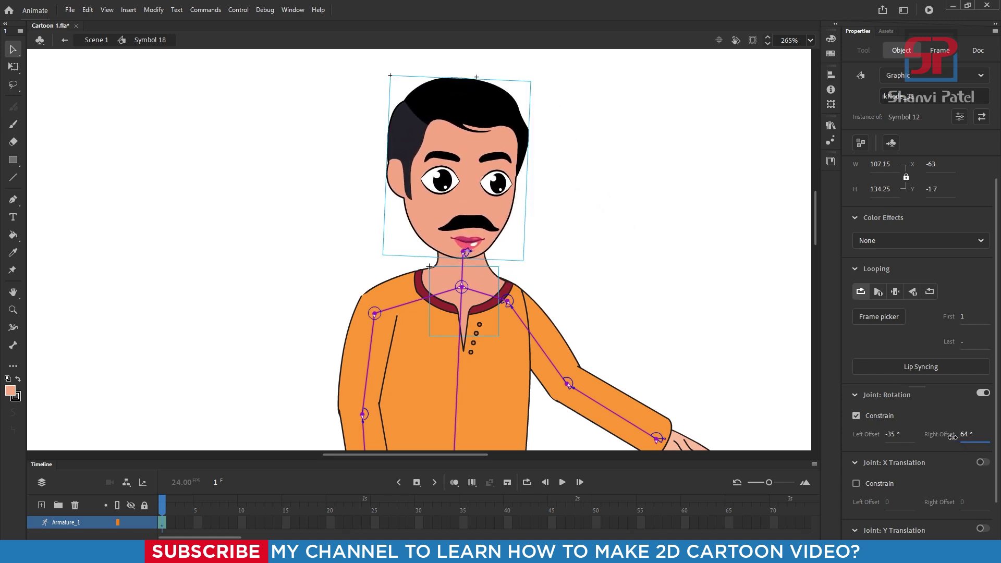
Reduce the head's right rotation offset to about 26°, and tilt the head to test the tighter limits.
drag(518, 165, 462, 169)
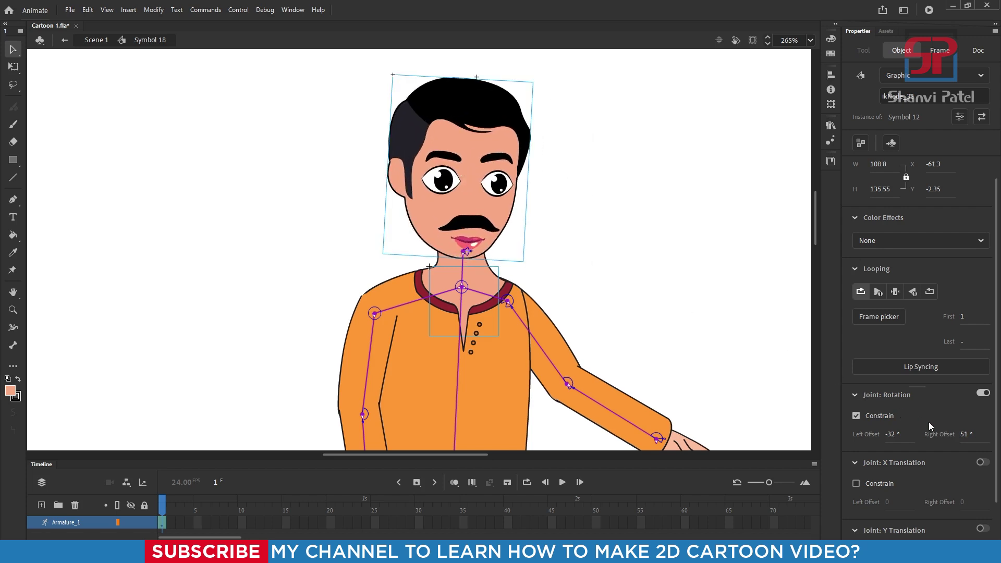
click(964, 435)
drag(389, 153, 288, 154)
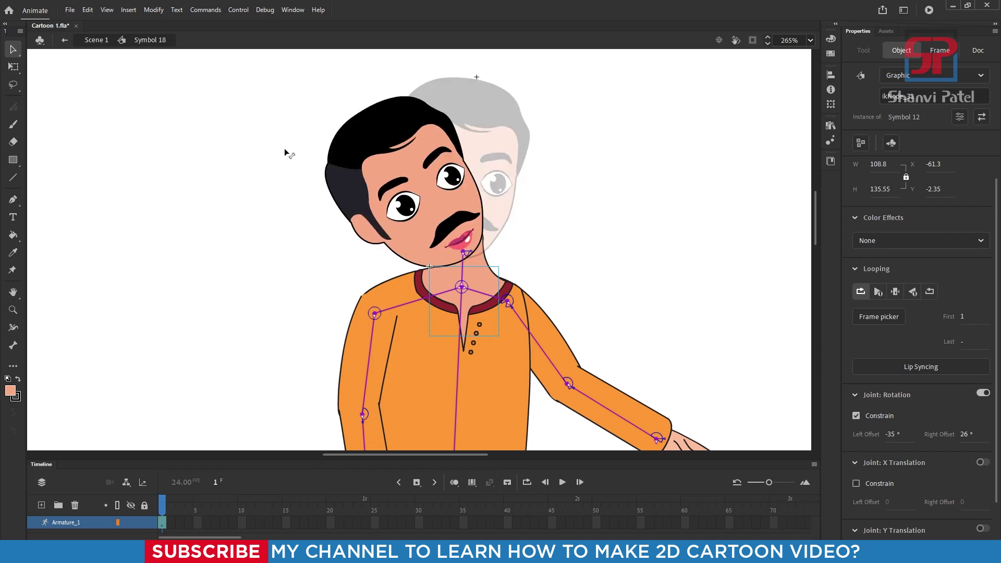
drag(458, 185, 420, 193)
scroll(420, 193, down, 3)
drag(412, 156, 397, 138)
scroll(396, 140, down, 3)
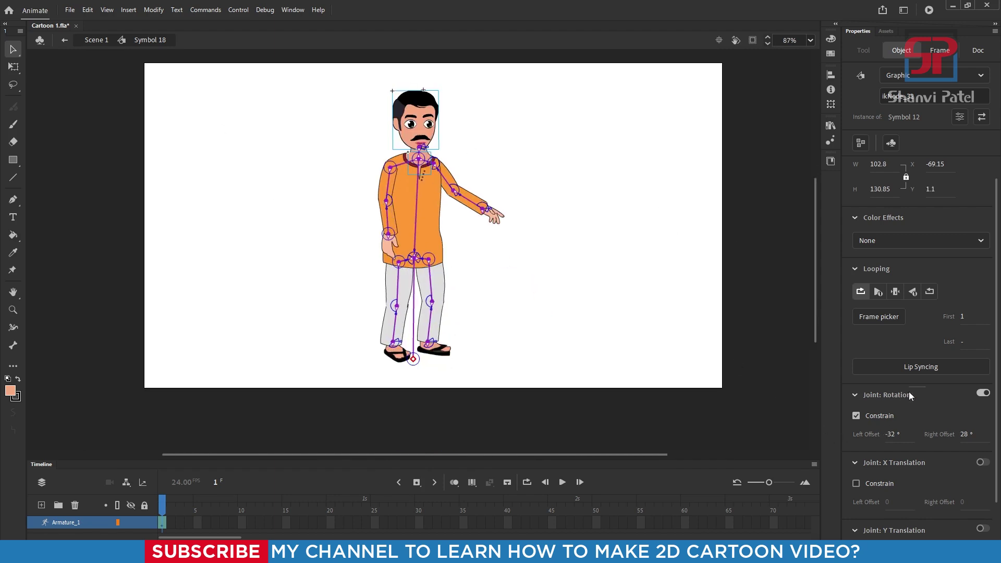
Deselect the bones, switch to the Free Transform tool and return from the rigged character's symbol to Scene 1.
click(531, 163)
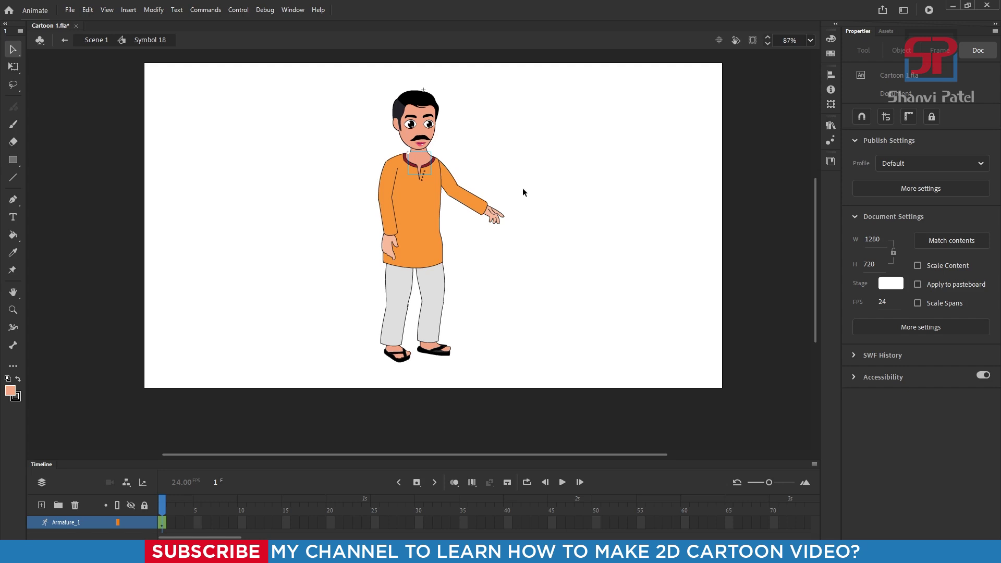
scroll(459, 190, up, 5)
scroll(449, 181, down, 2)
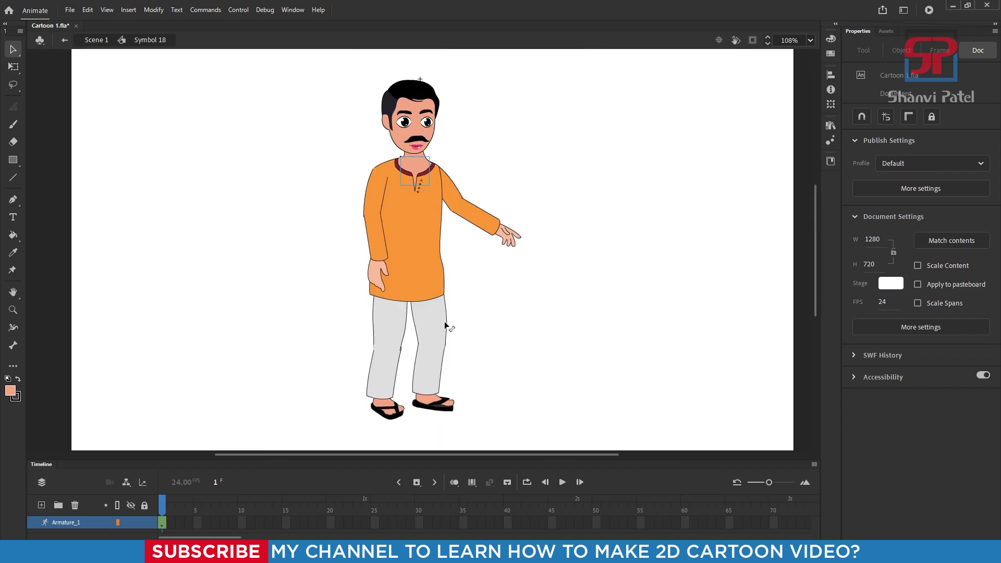
click(13, 66)
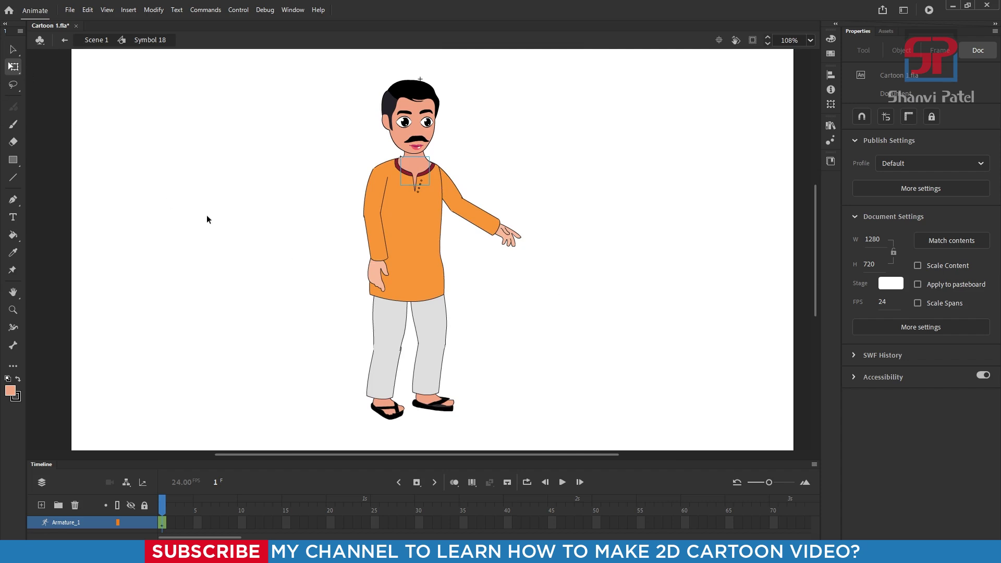
double_click(222, 240)
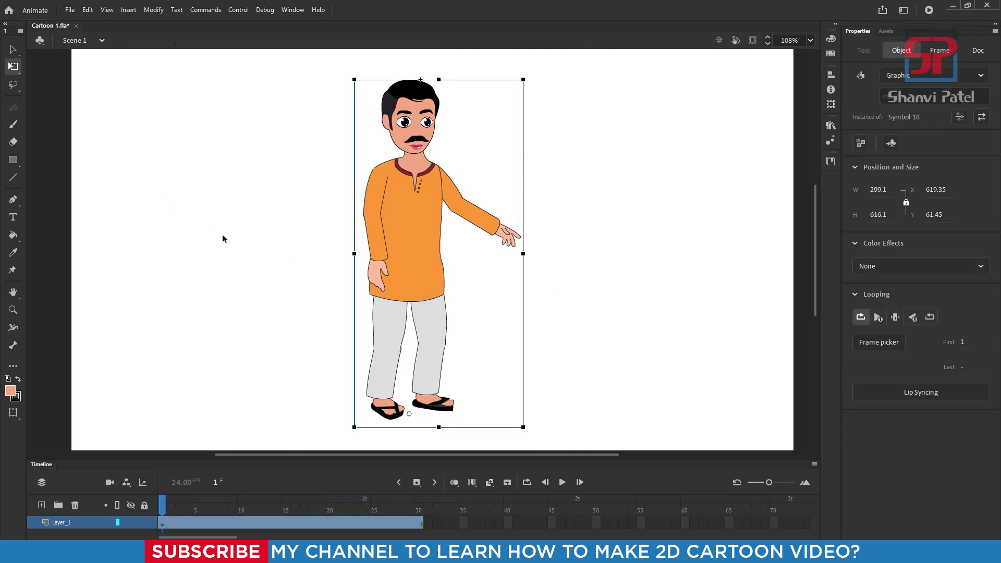